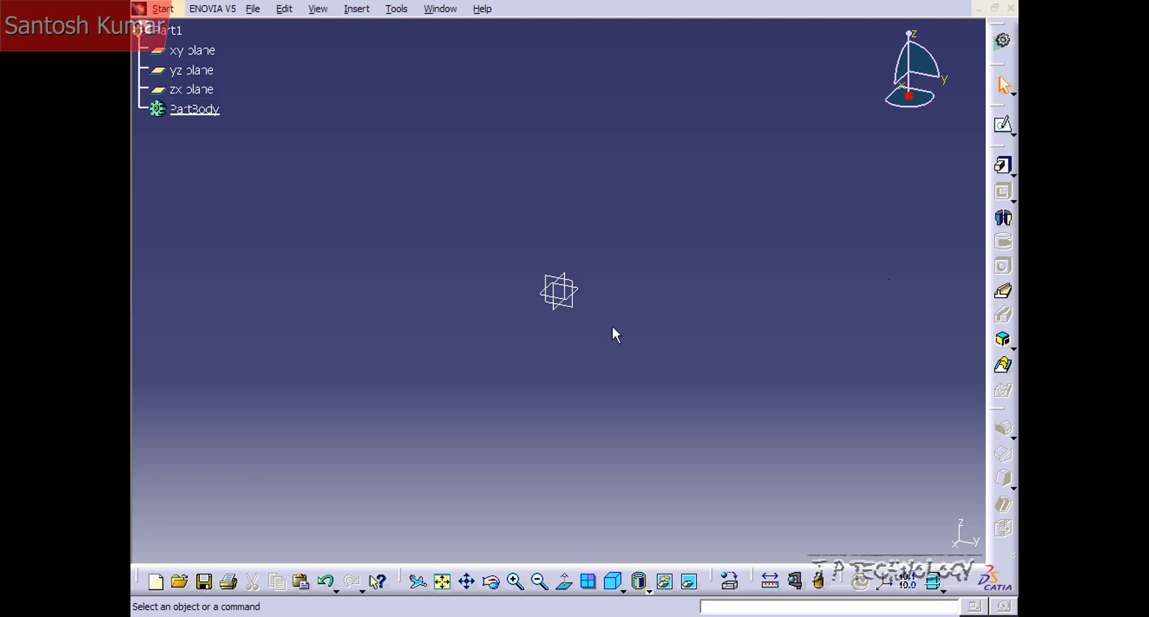
Sketch a rectangle on the yz plane, up and right of the origin, with its lower-left corner at about (9, 29) mm.
click(1003, 125)
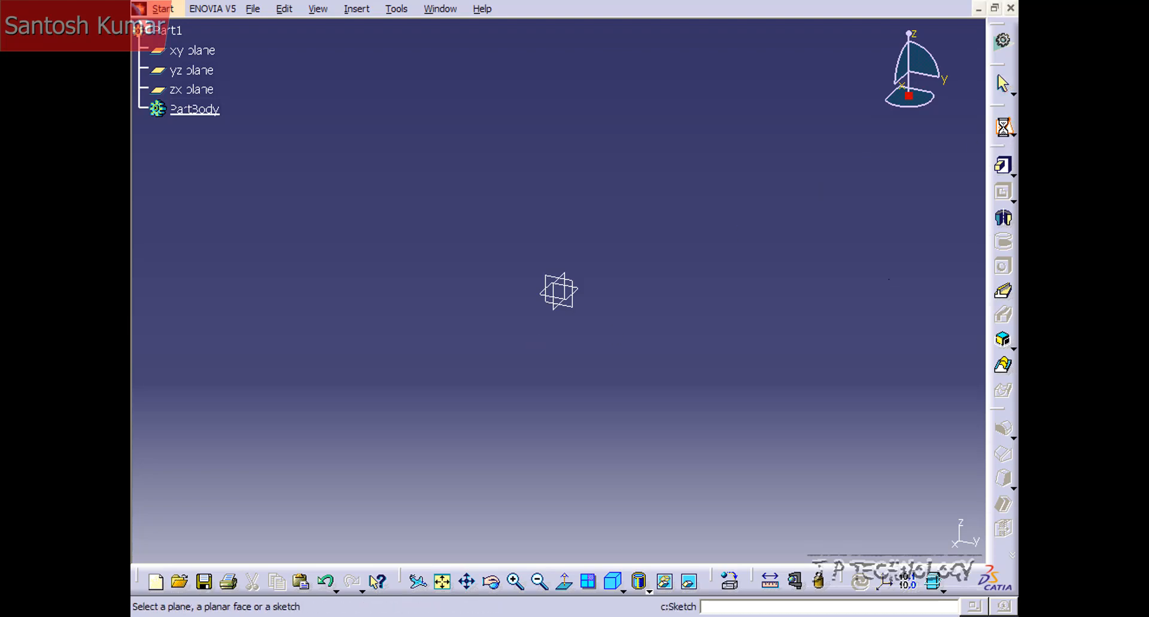
click(547, 276)
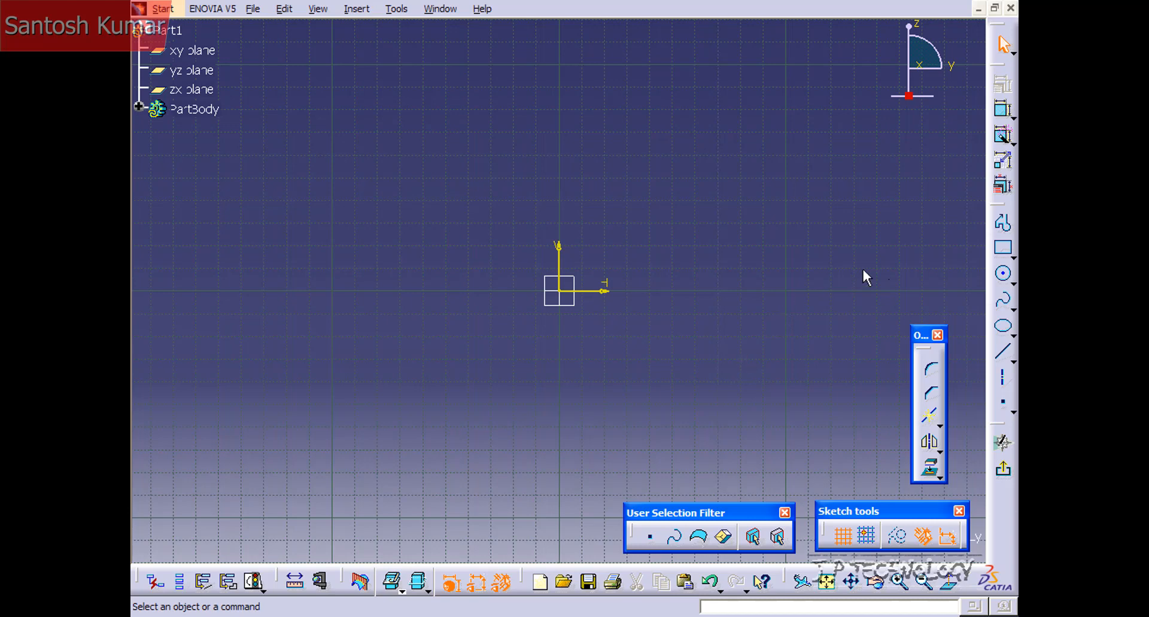
click(1002, 248)
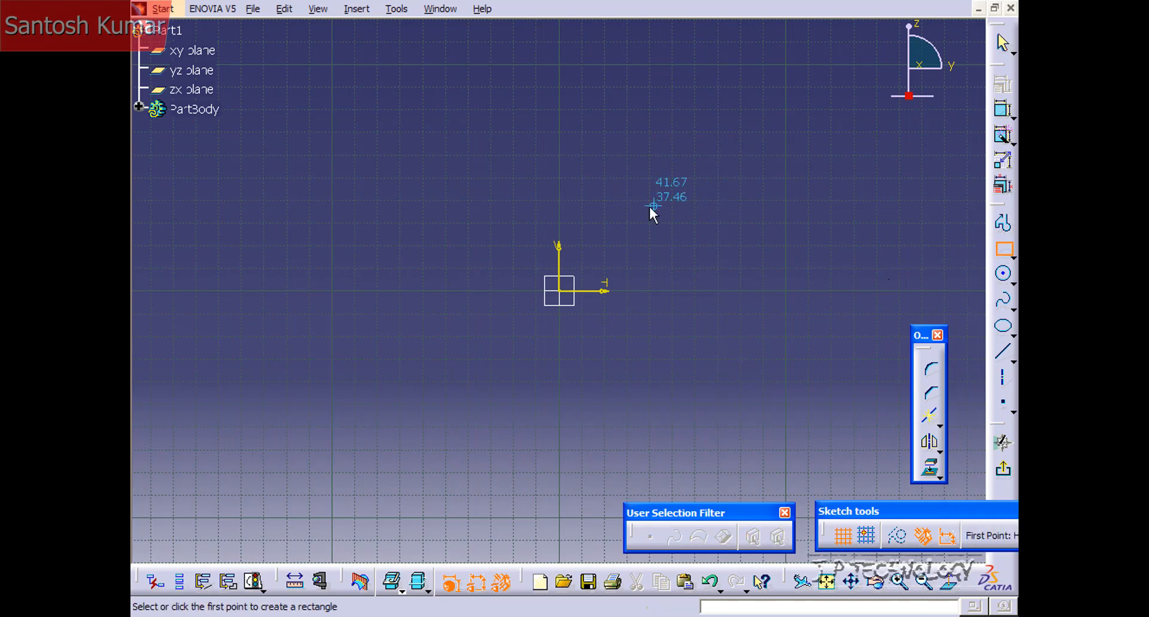
click(579, 224)
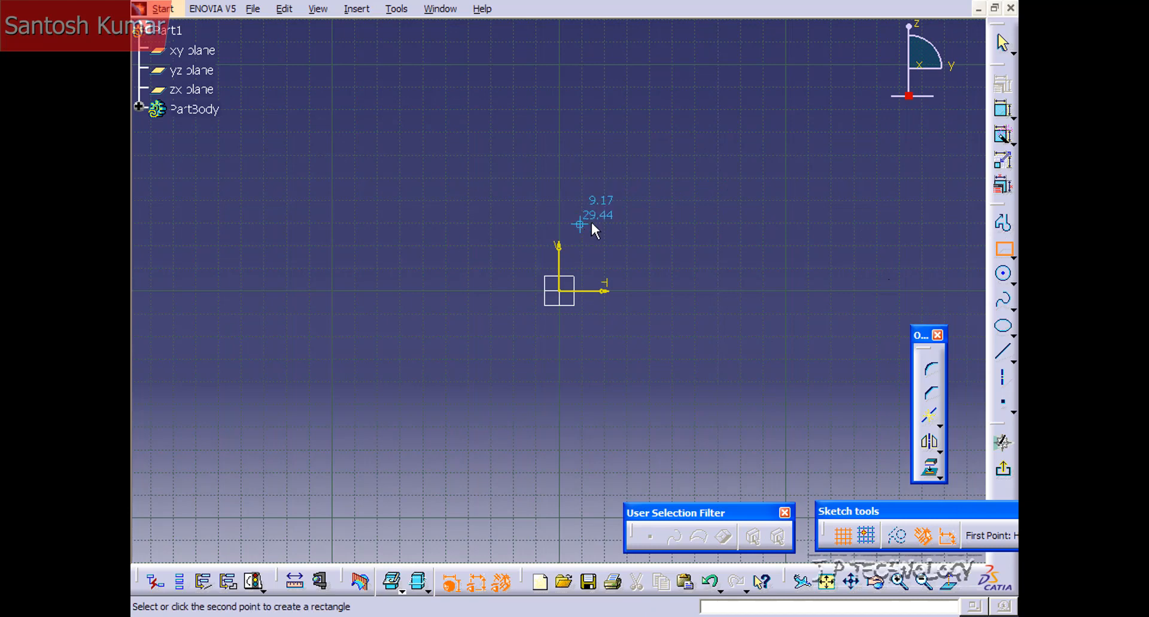
click(798, 76)
click(723, 266)
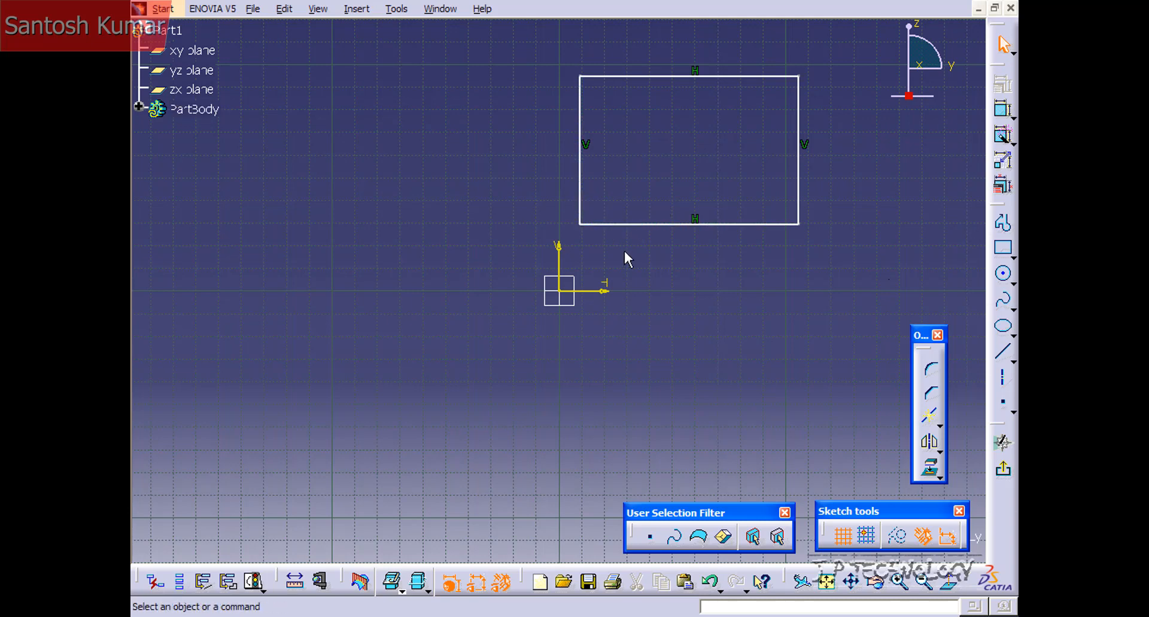
Chamfer the rectangle's lower-left corner with a 45° chamfer about 24 mm long.
click(931, 396)
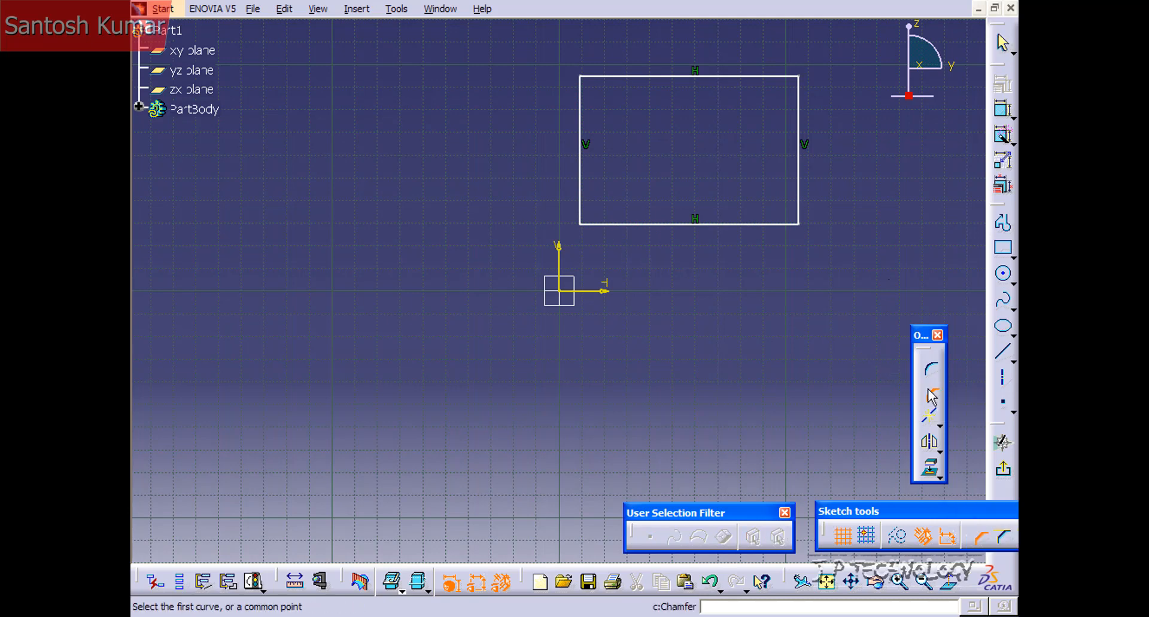
click(622, 225)
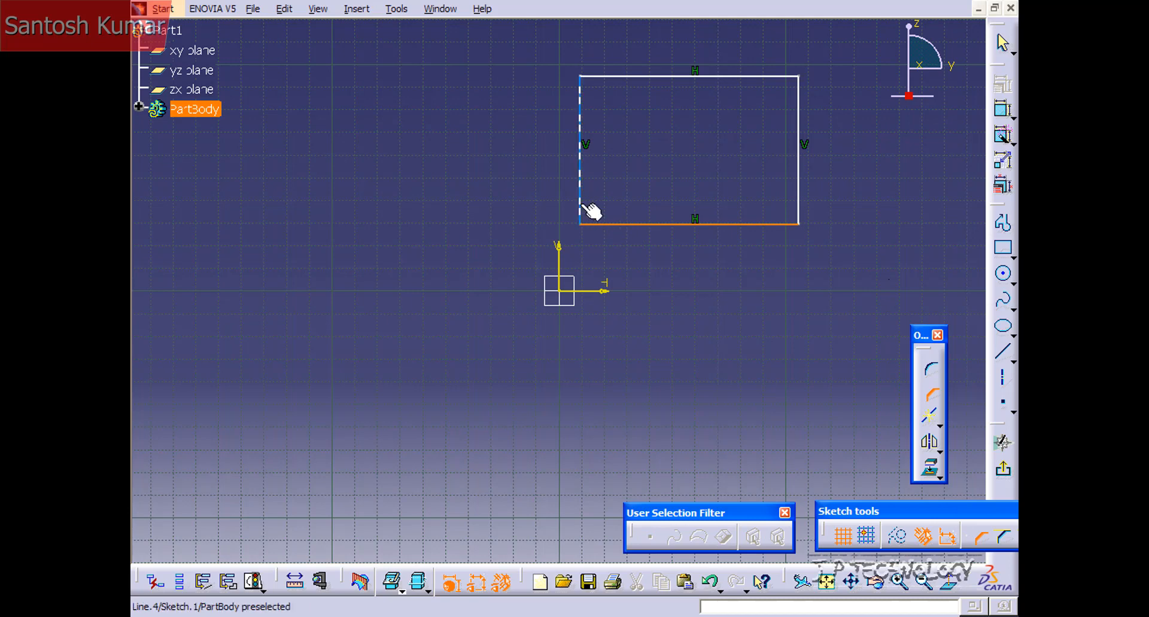
click(581, 207)
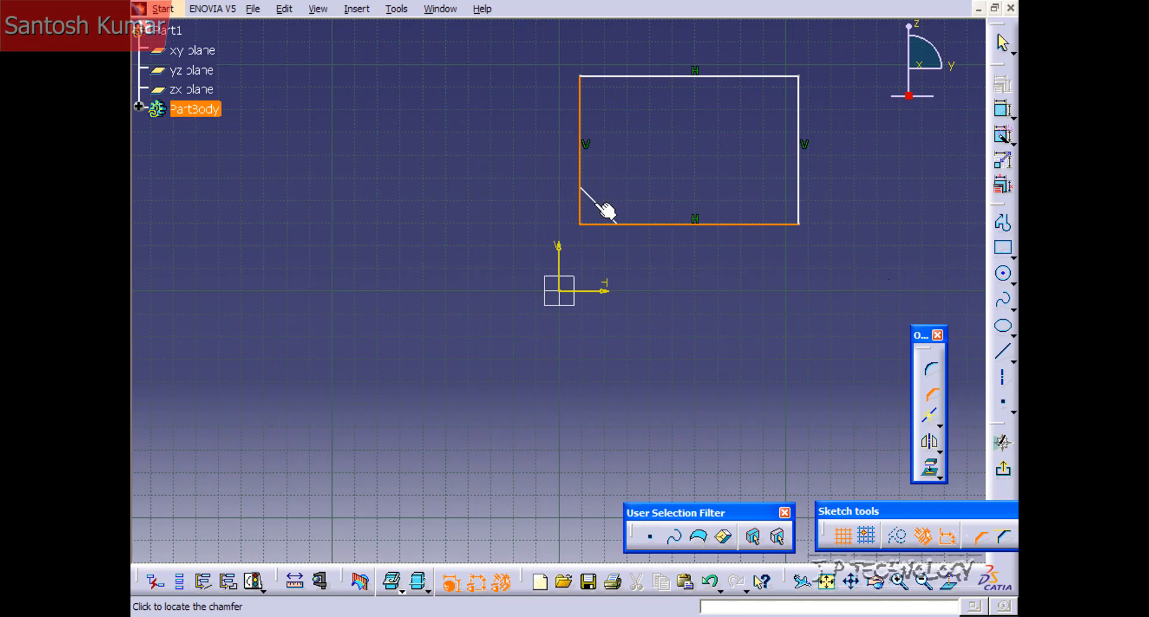
click(600, 203)
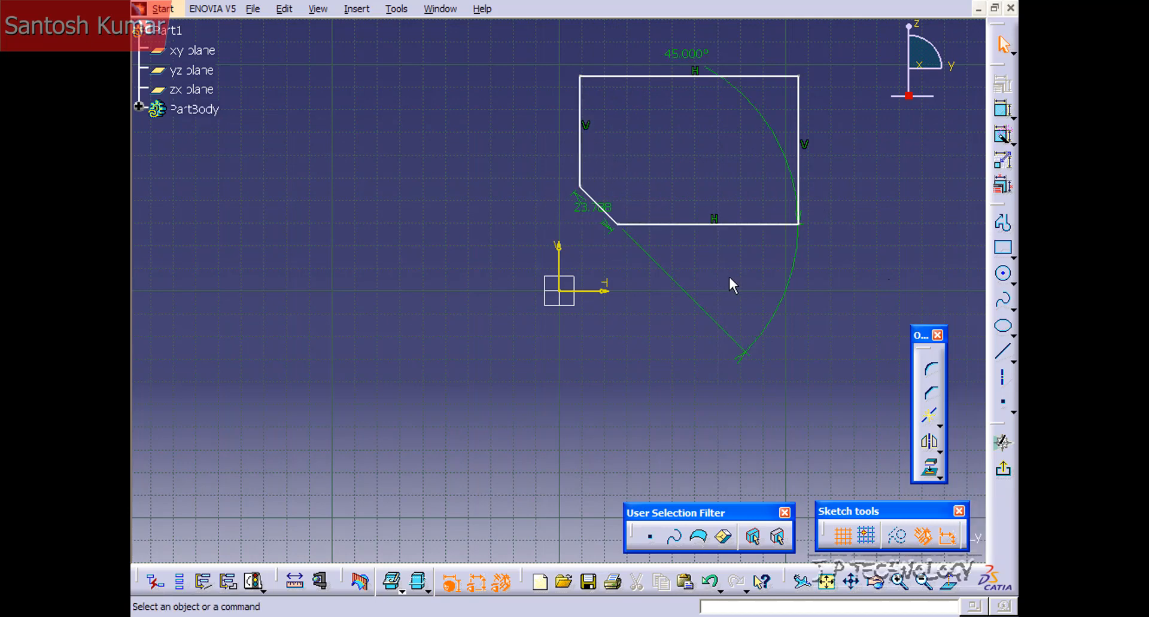
Try lengths of 30 mm and 10 mm for the lower-left chamfer.
mouse_move(730, 278)
middle_down()
mouse_move(690, 305)
mouse_move(694, 290)
mouse_move(662, 332)
middle_up()
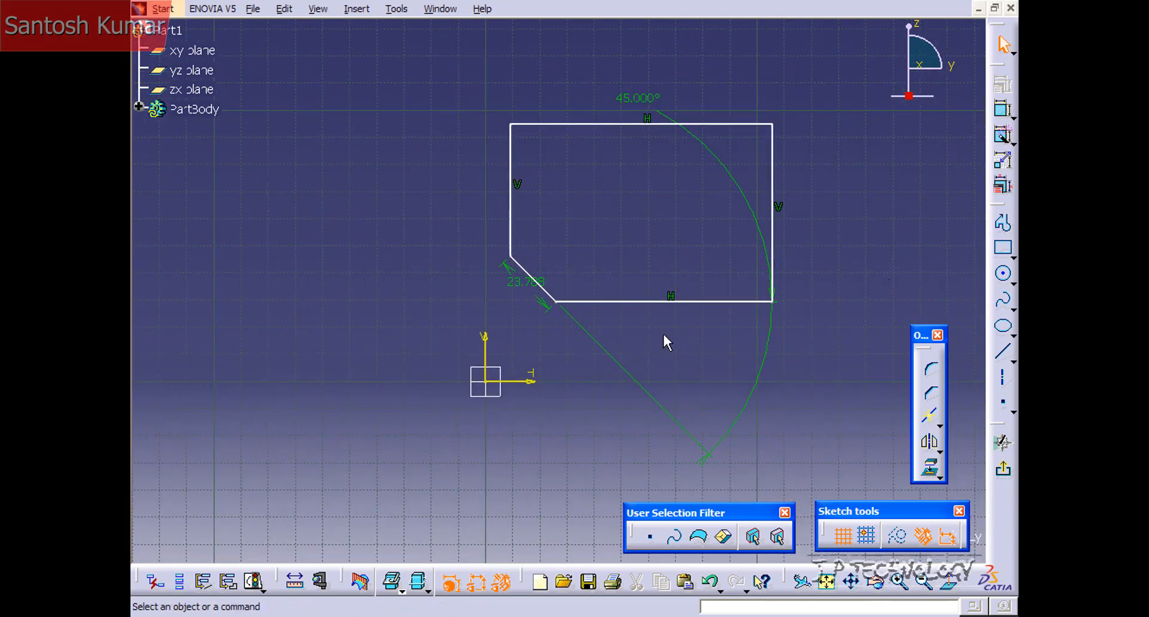
double_click(529, 289)
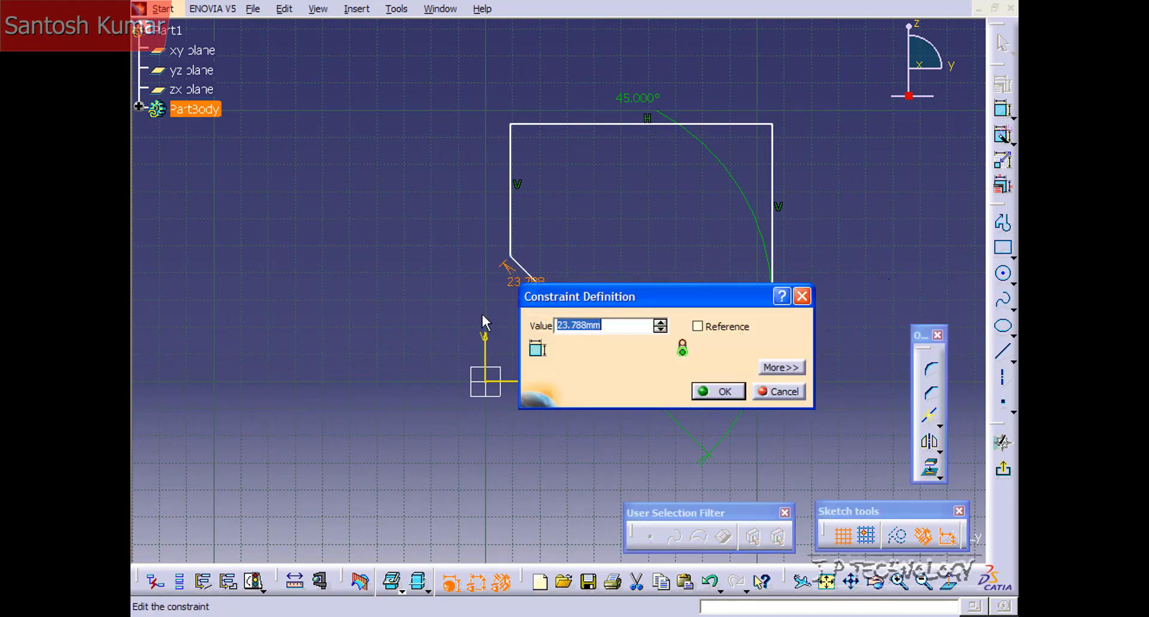
text(30)
key(Return)
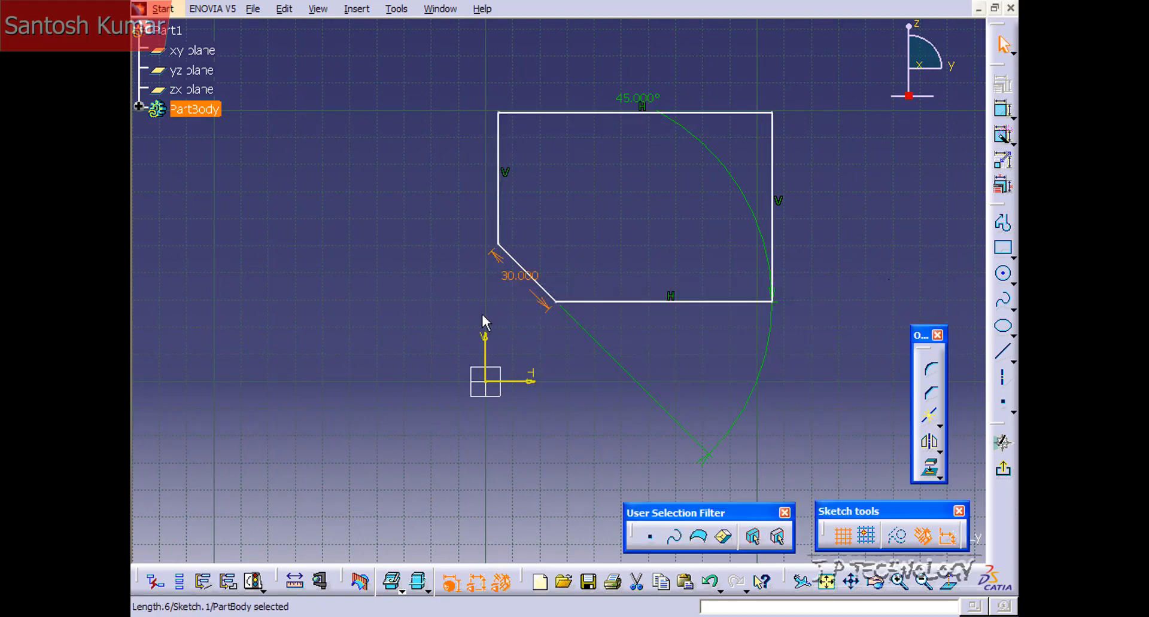
double_click(516, 277)
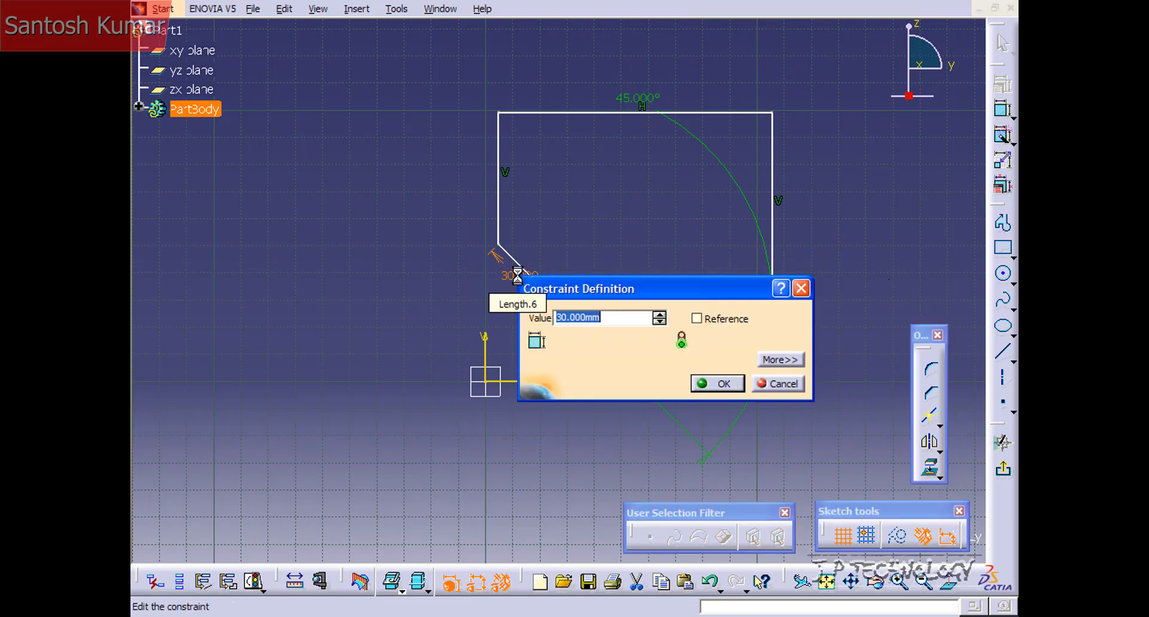
text(10)
key(Return)
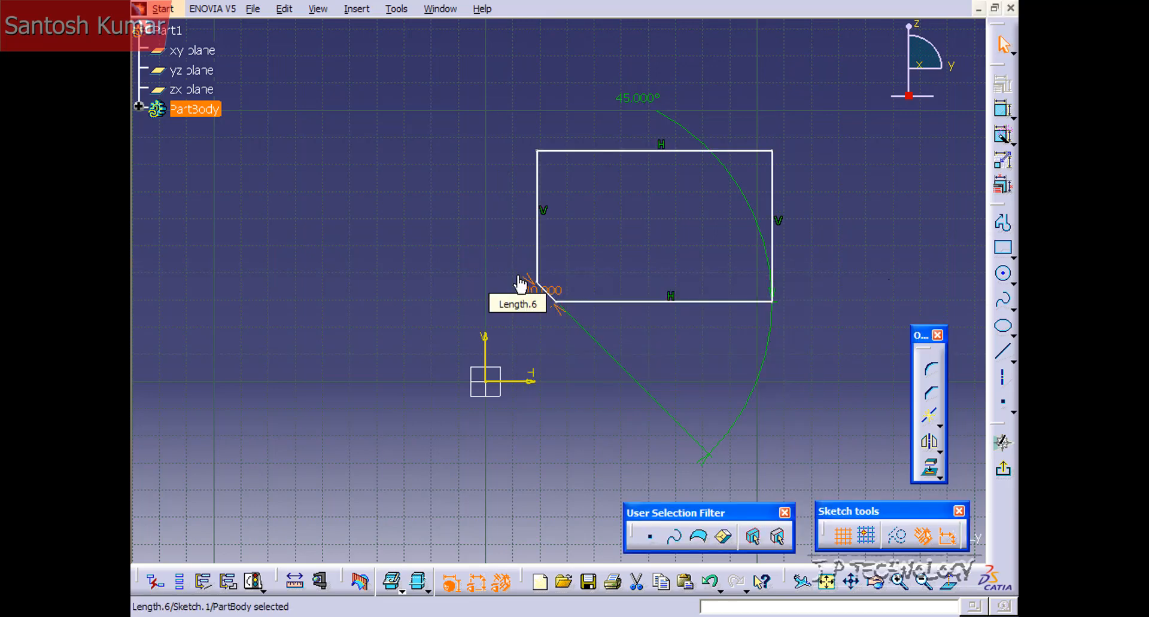
Set the lower-left chamfer's length to 20 mm.
double_click(534, 292)
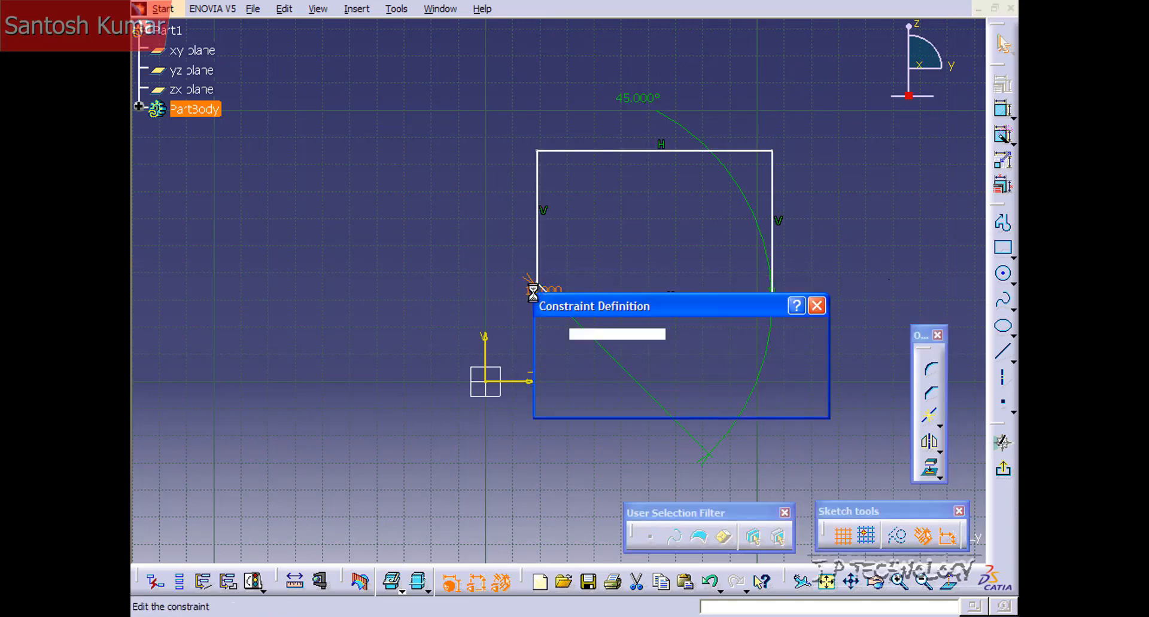
text(20)
key(Return)
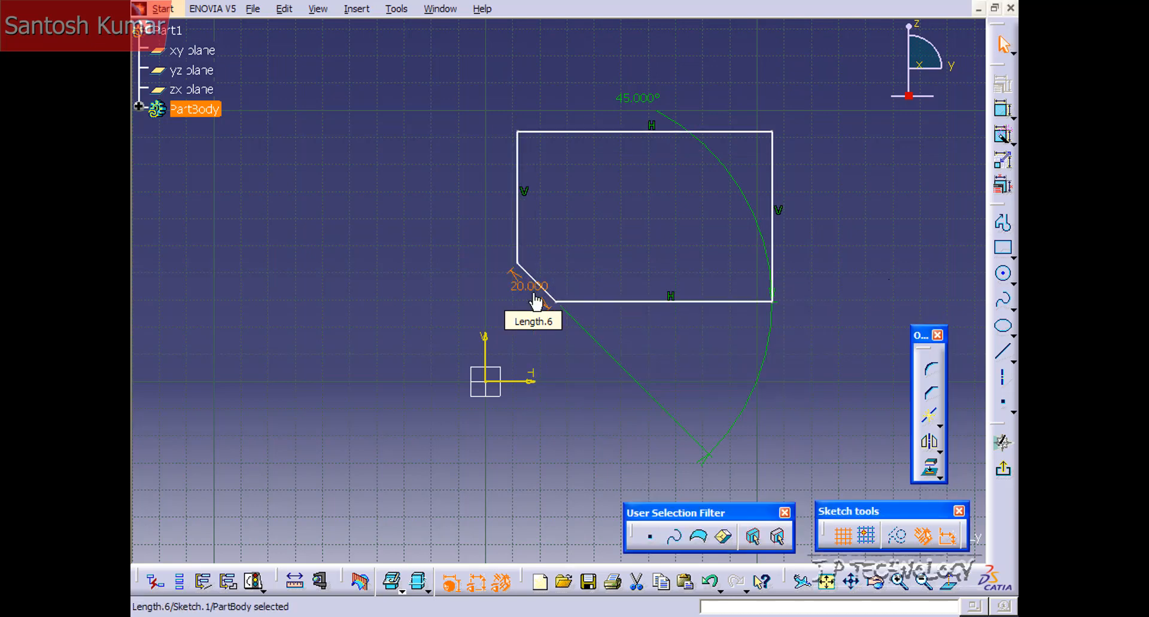
Try an angle of 70° for the lower-left chamfer.
double_click(652, 102)
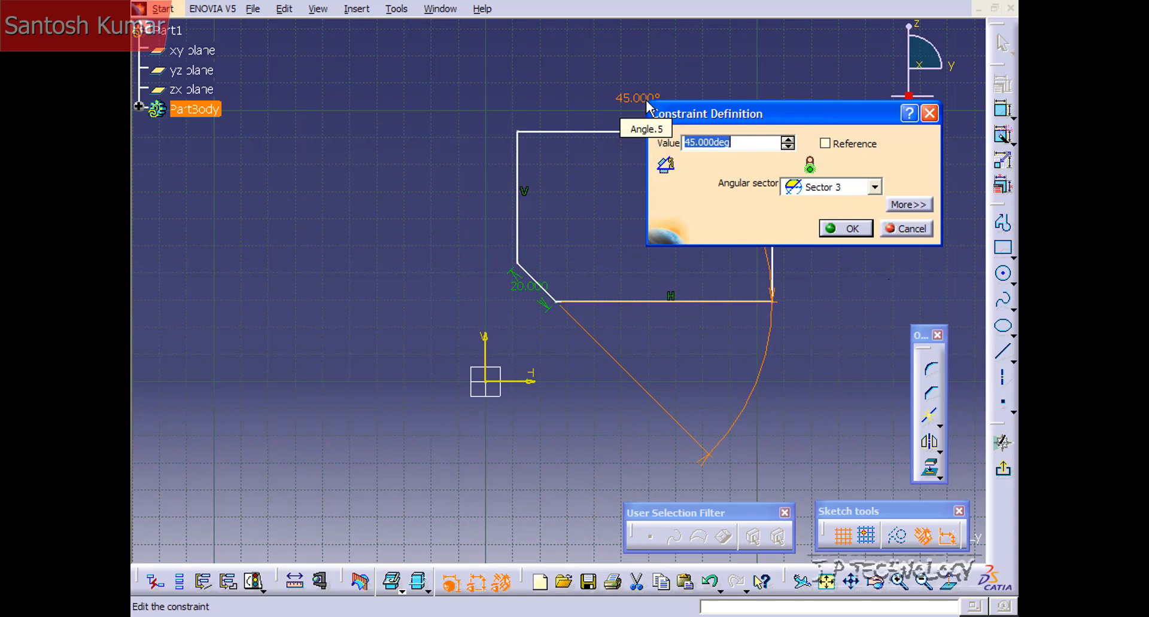
text(70)
key(Return)
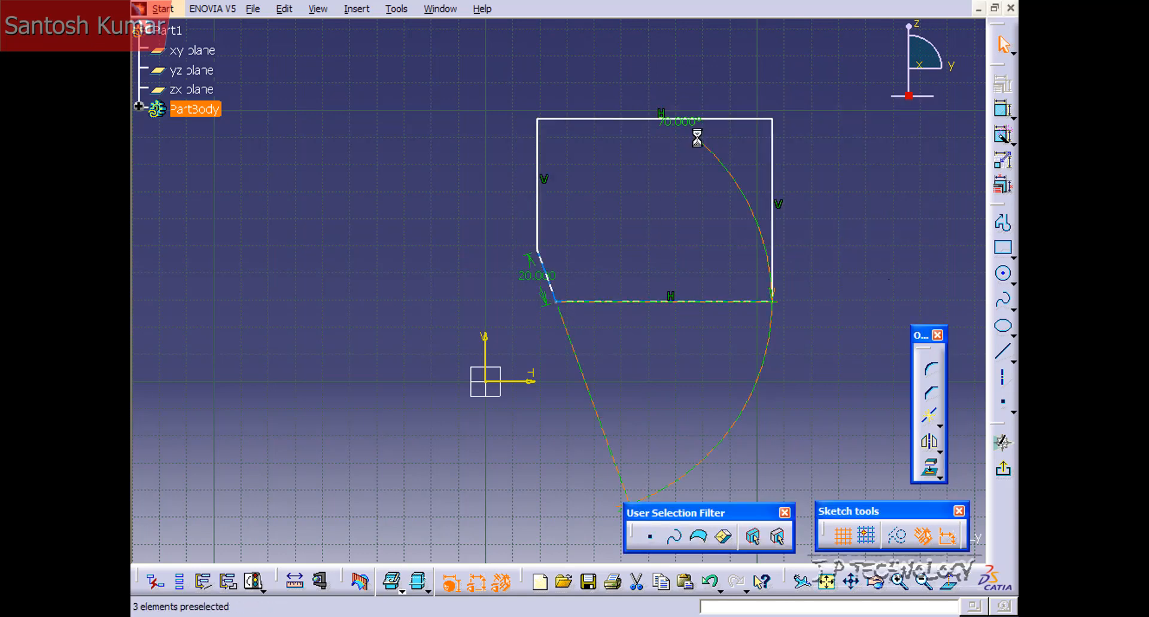
Set the lower-left chamfer's angle to 30° and clear the selection.
double_click(696, 139)
text(30)
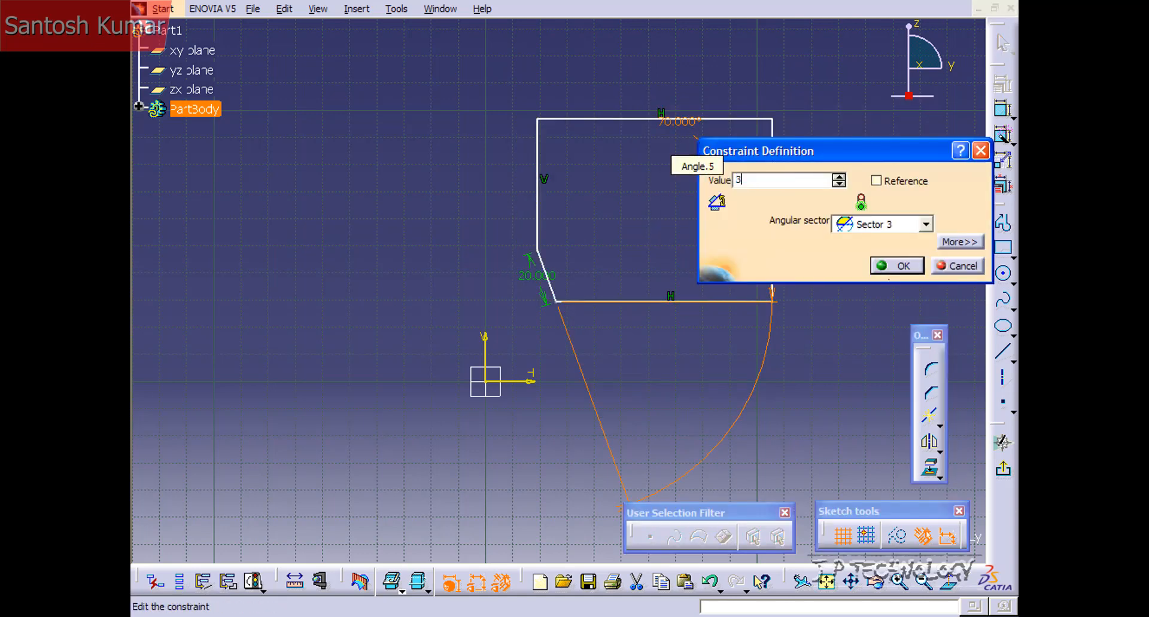
key(Return)
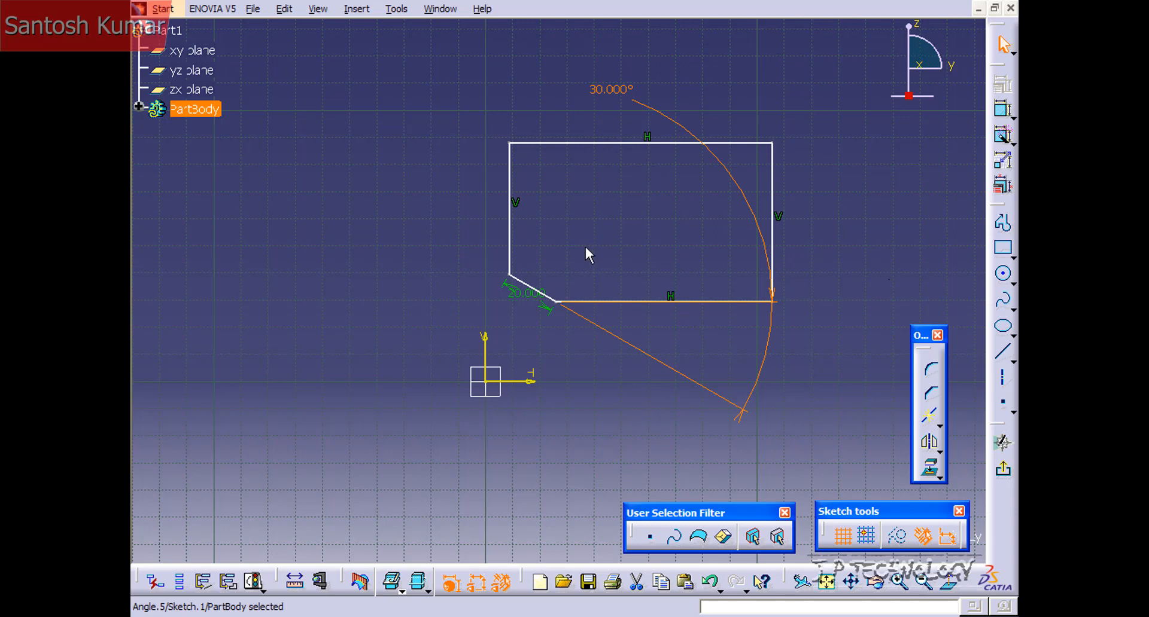
click(603, 154)
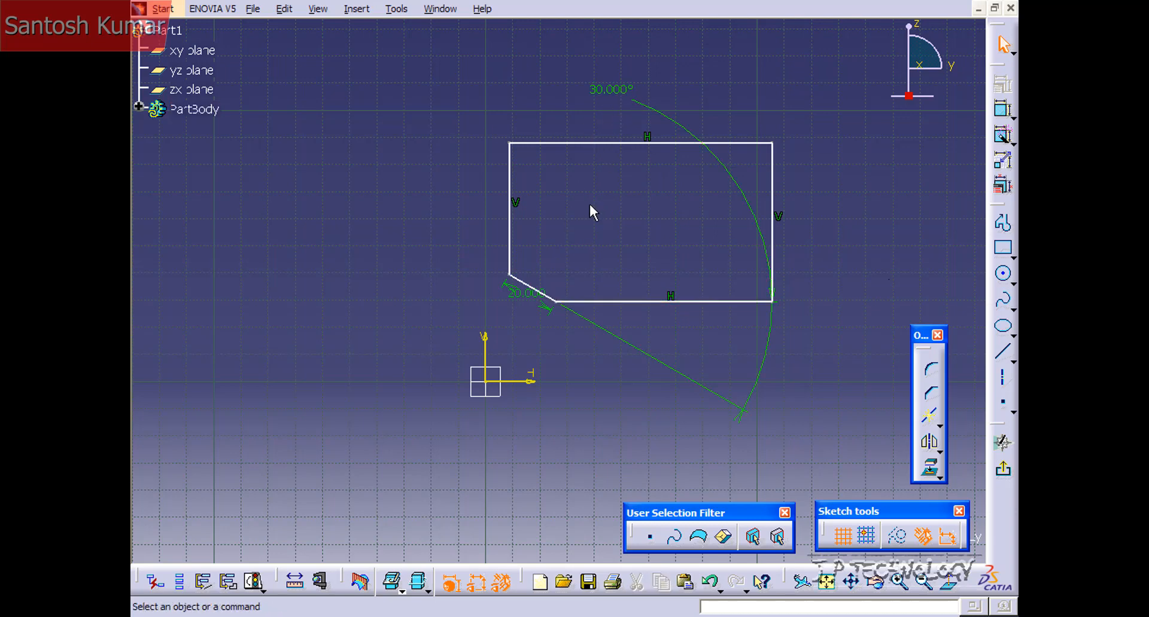
Chamfer the rectangle's upper-left corner with a large 45° chamfer about 49 mm long.
click(930, 393)
click(537, 142)
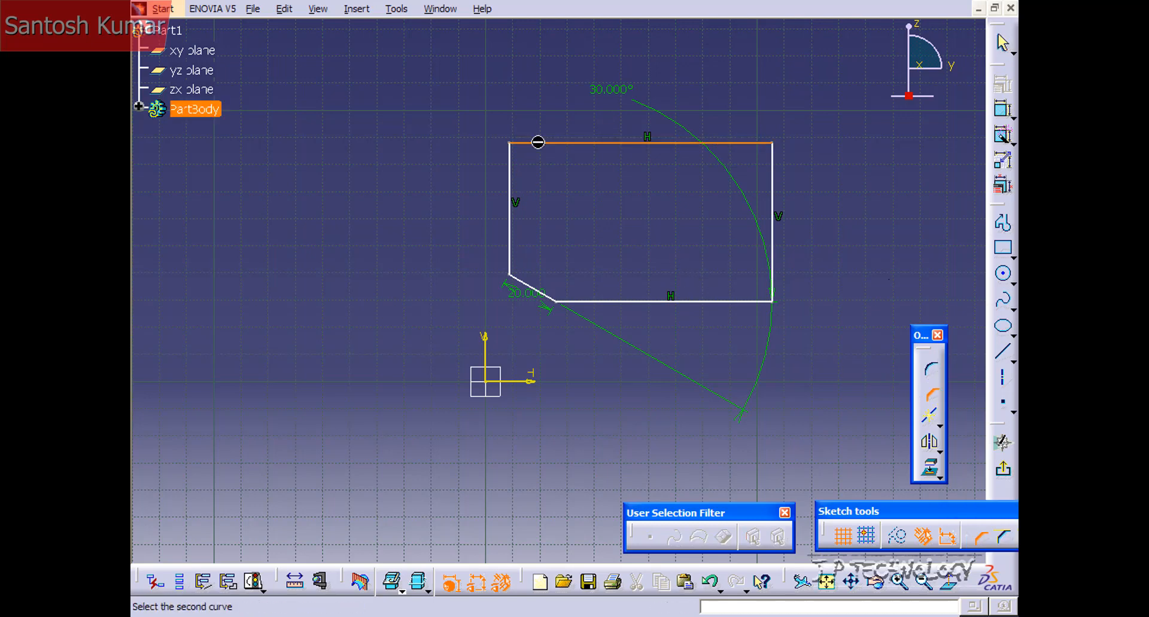
click(516, 169)
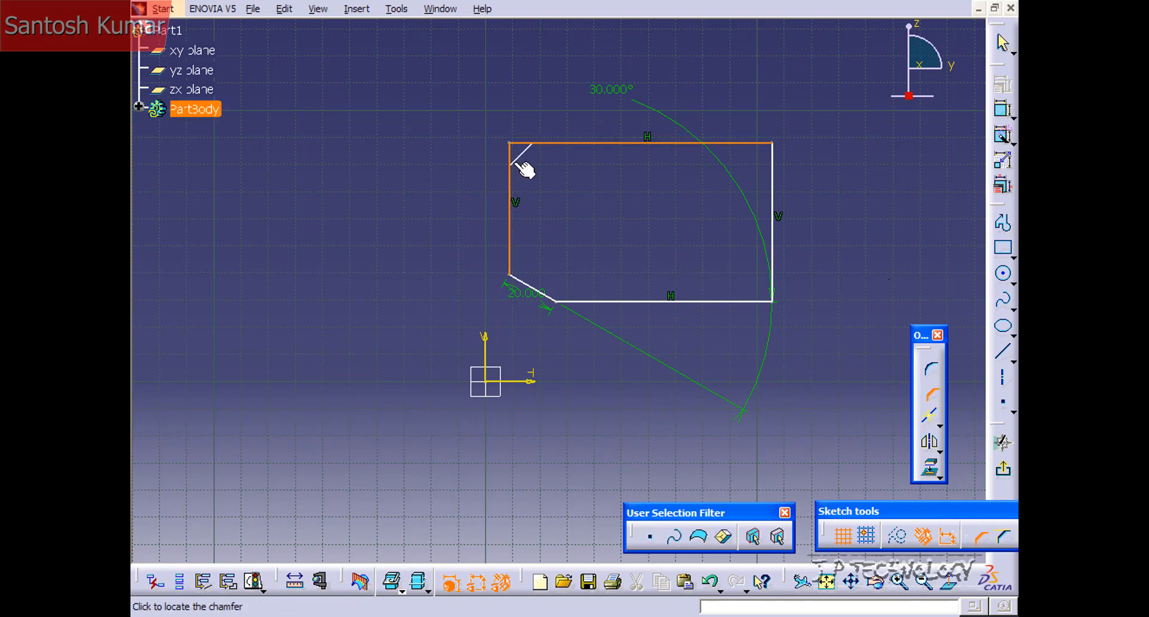
click(564, 199)
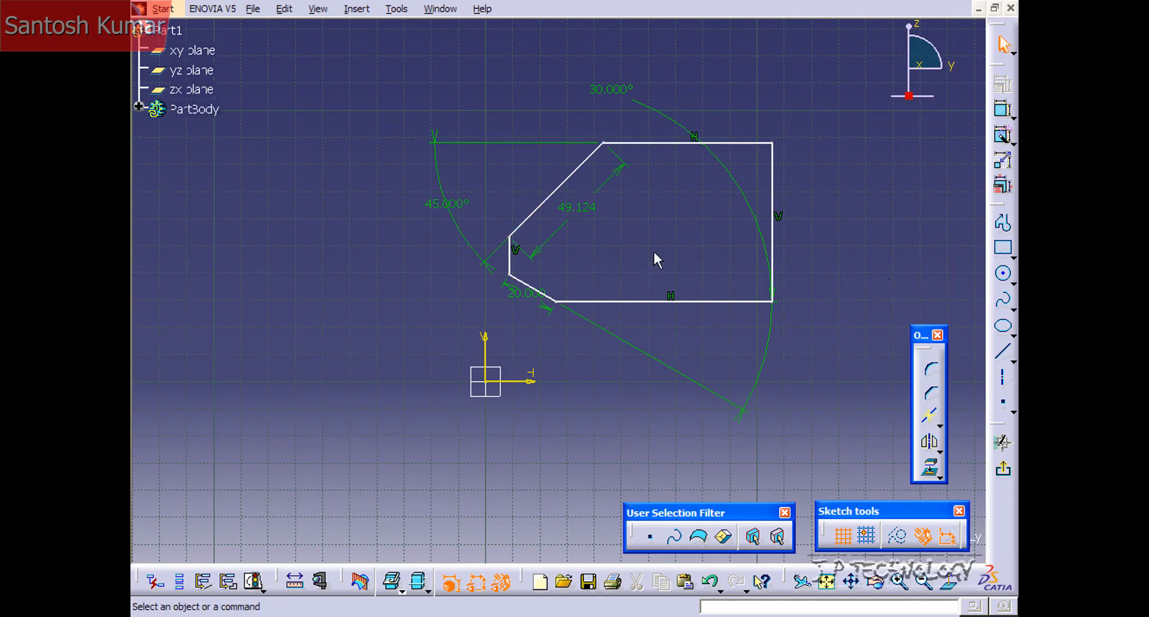
Chamfer the rectangle's upper-right corner with a 45° chamfer about 14 mm long.
click(931, 393)
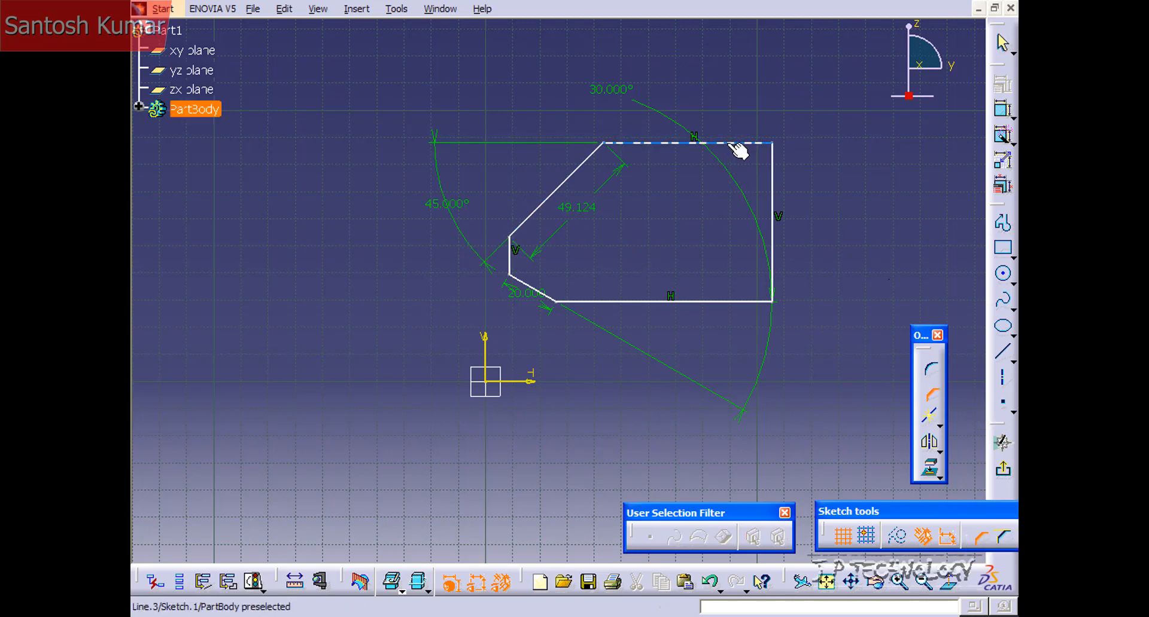
click(761, 147)
click(773, 167)
click(771, 164)
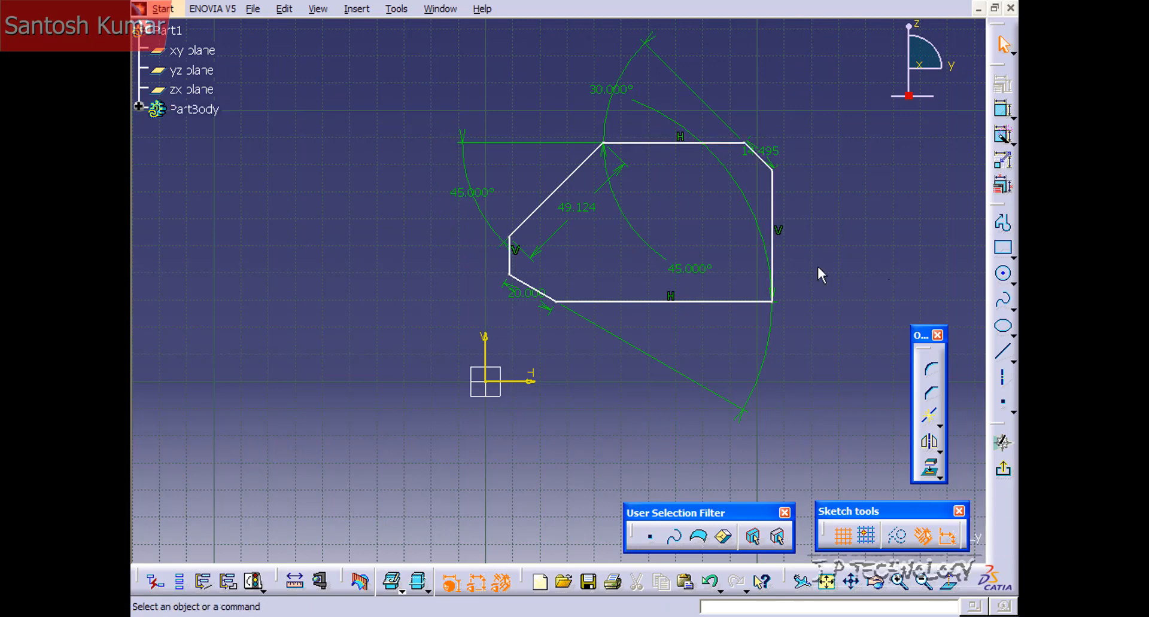
Chamfer the rectangle's lower-right corner with a 45° chamfer about 16 mm long.
click(931, 393)
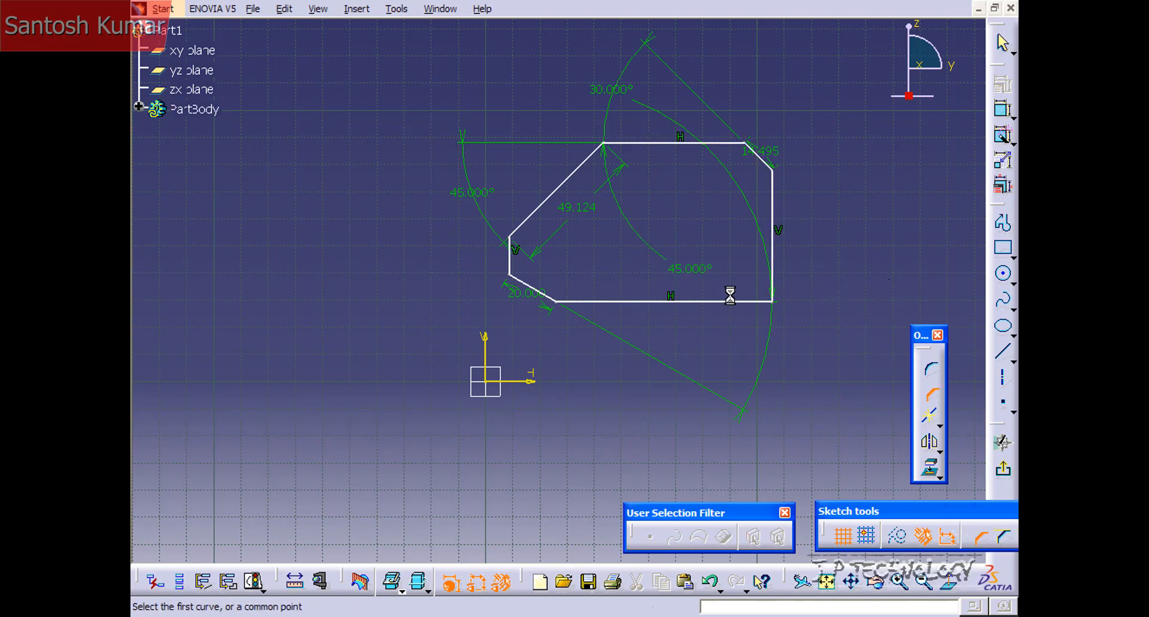
click(773, 275)
click(752, 301)
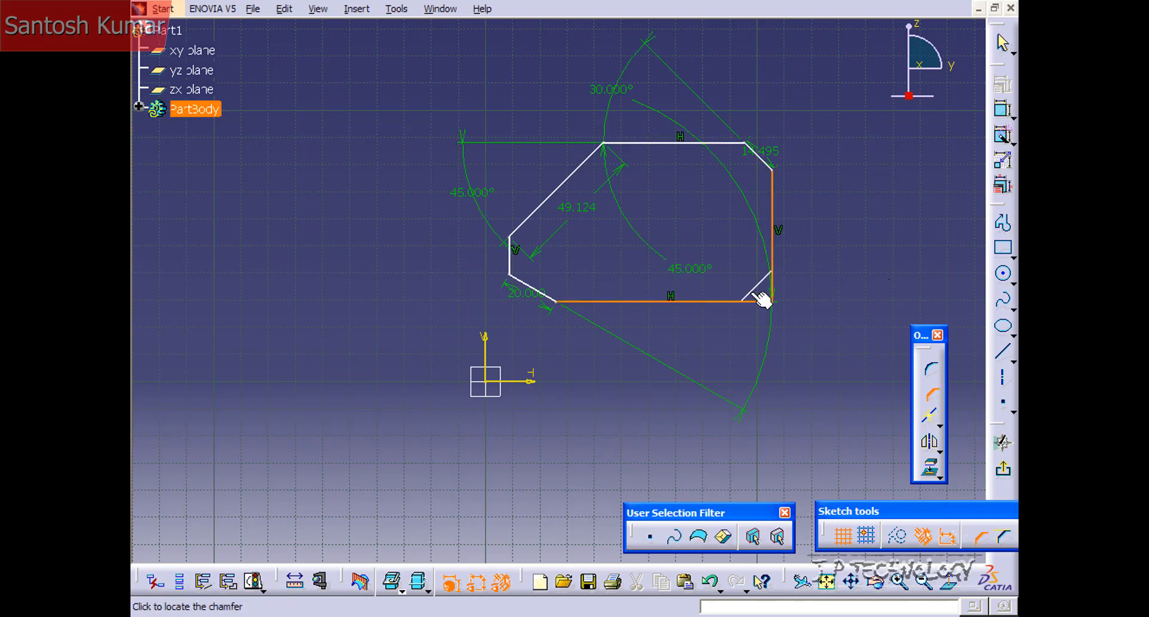
click(750, 293)
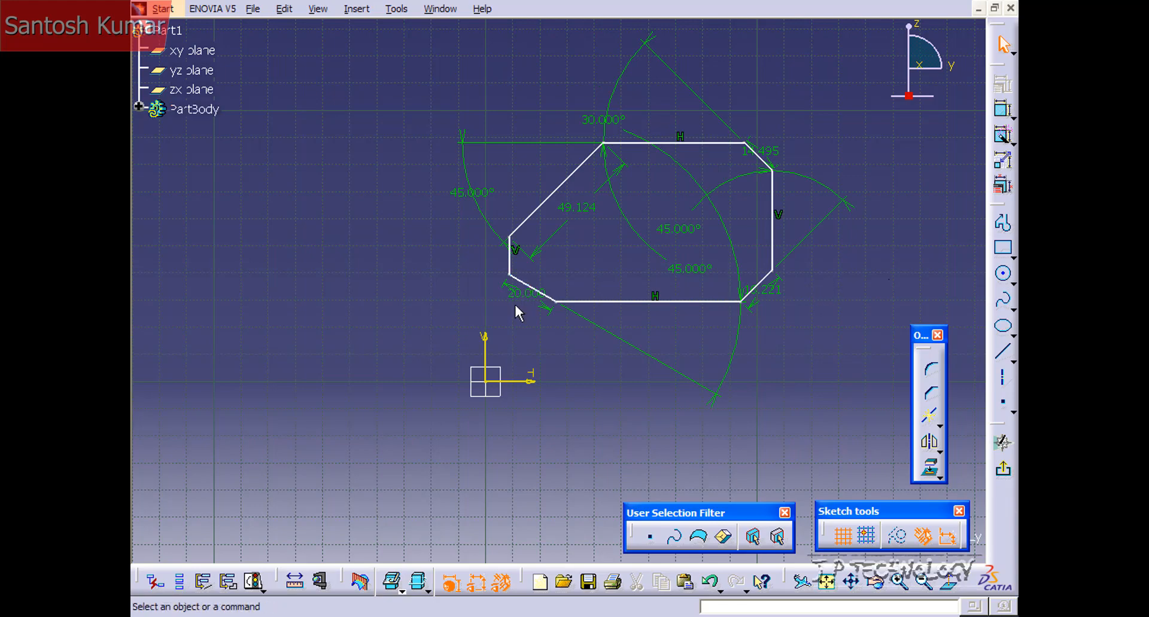
Chamfer the corner between the top edge and the upper-left chamfer about 33 mm long, converting the second element's length into a distance.
mouse_move(565, 235)
middle_down()
mouse_move(569, 315)
mouse_move(574, 226)
mouse_move(580, 343)
mouse_move(551, 202)
middle_up()
mouse_move(634, 261)
middle_down()
mouse_move(576, 249)
mouse_move(567, 310)
middle_up()
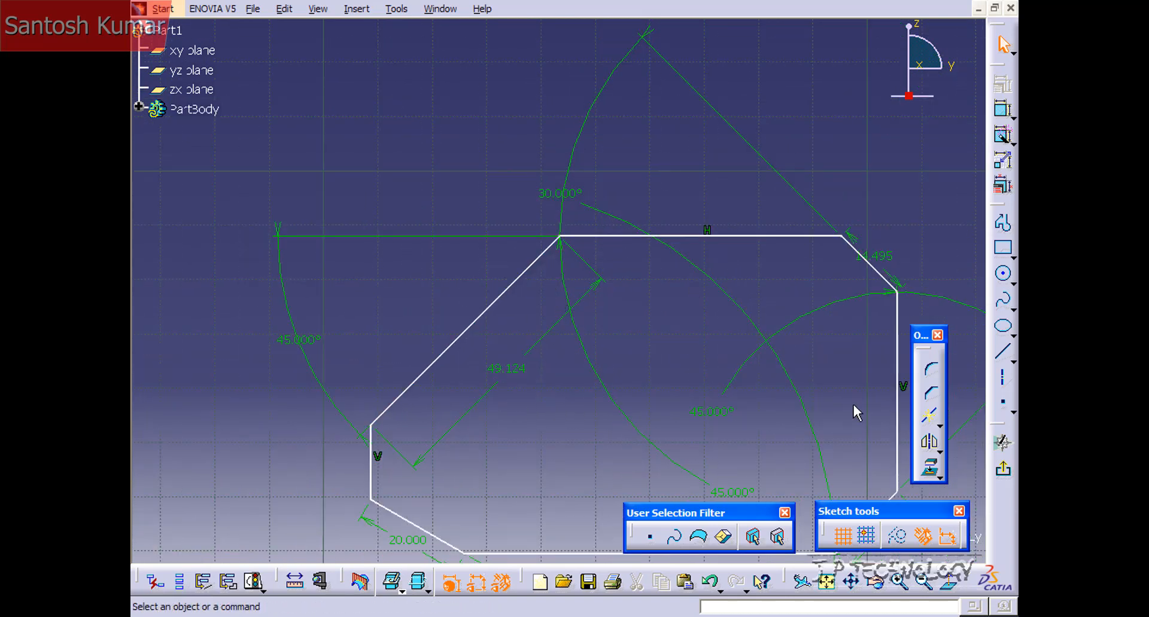
click(930, 398)
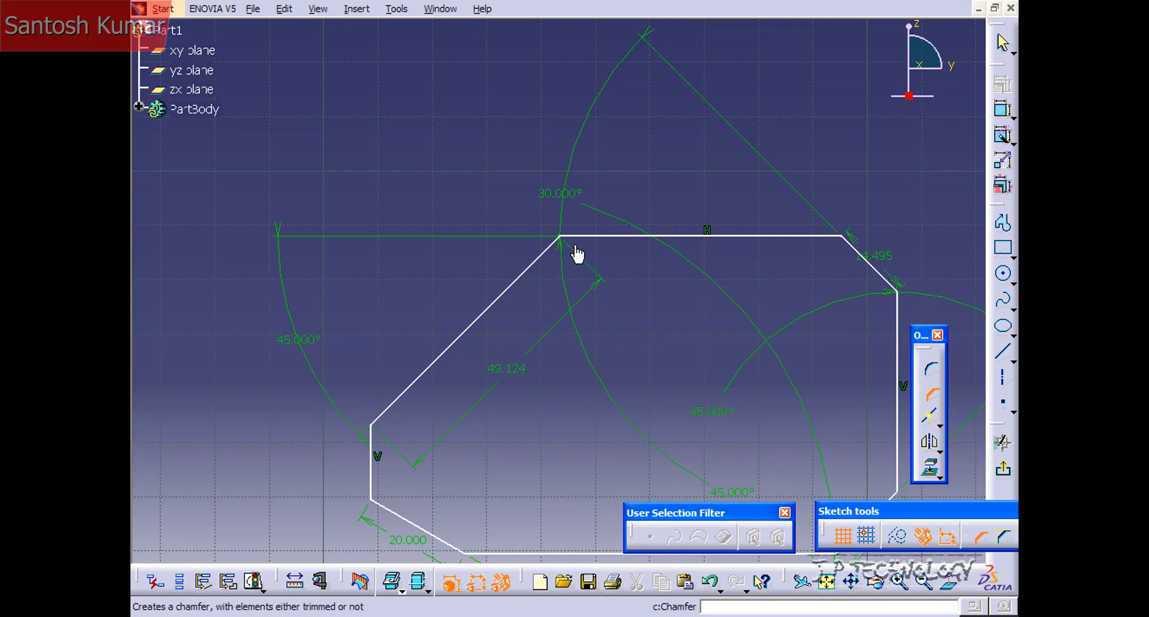
click(591, 237)
click(553, 254)
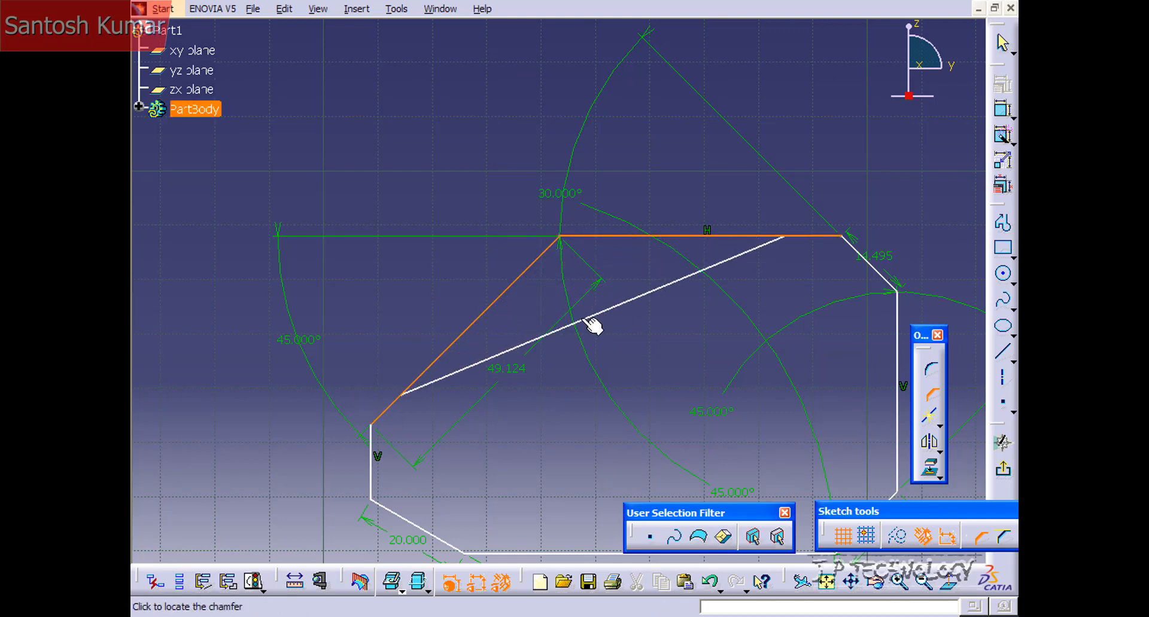
click(605, 267)
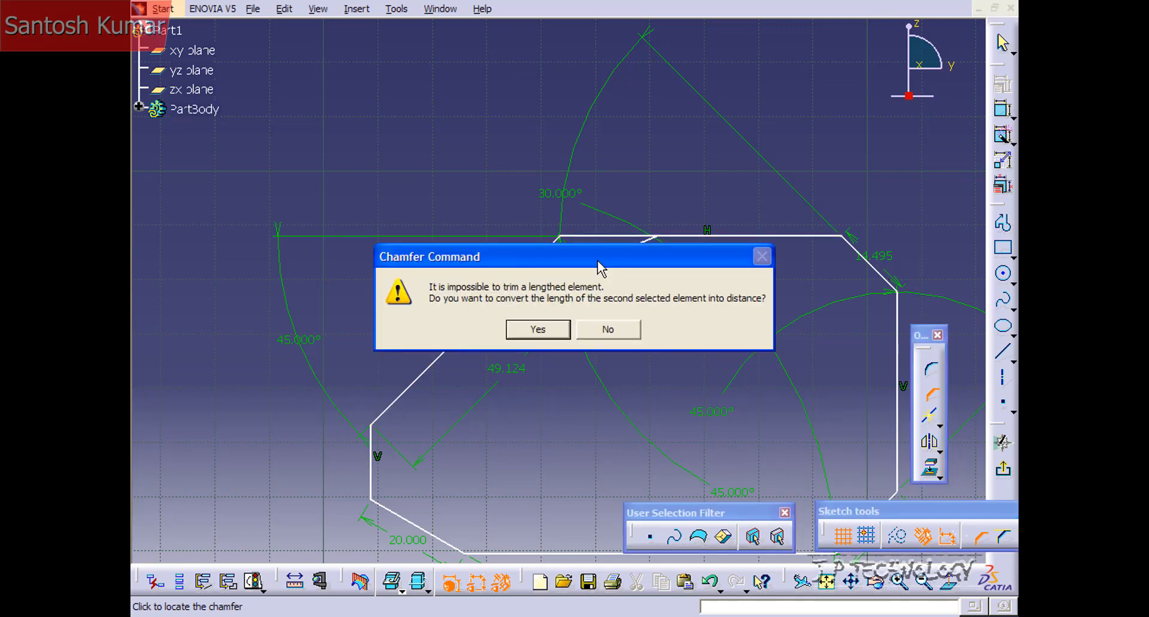
click(542, 335)
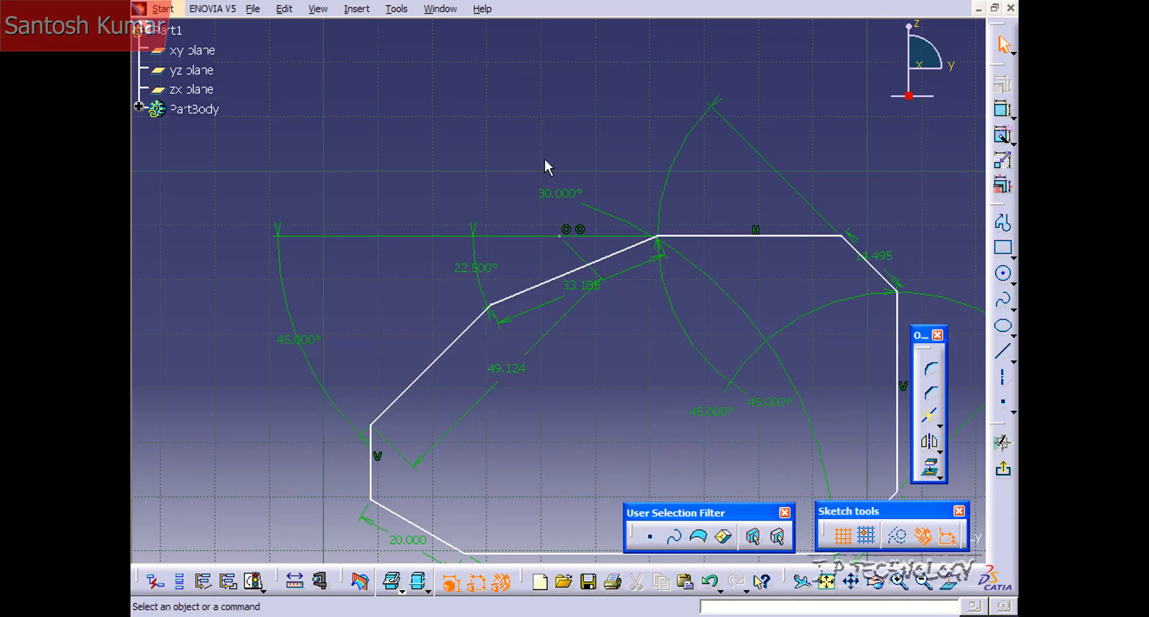
mouse_move(530, 160)
ctrl+middle_down()
mouse_move(528, 340)
mouse_move(483, 254)
mouse_move(486, 224)
ctrl+middle_up()
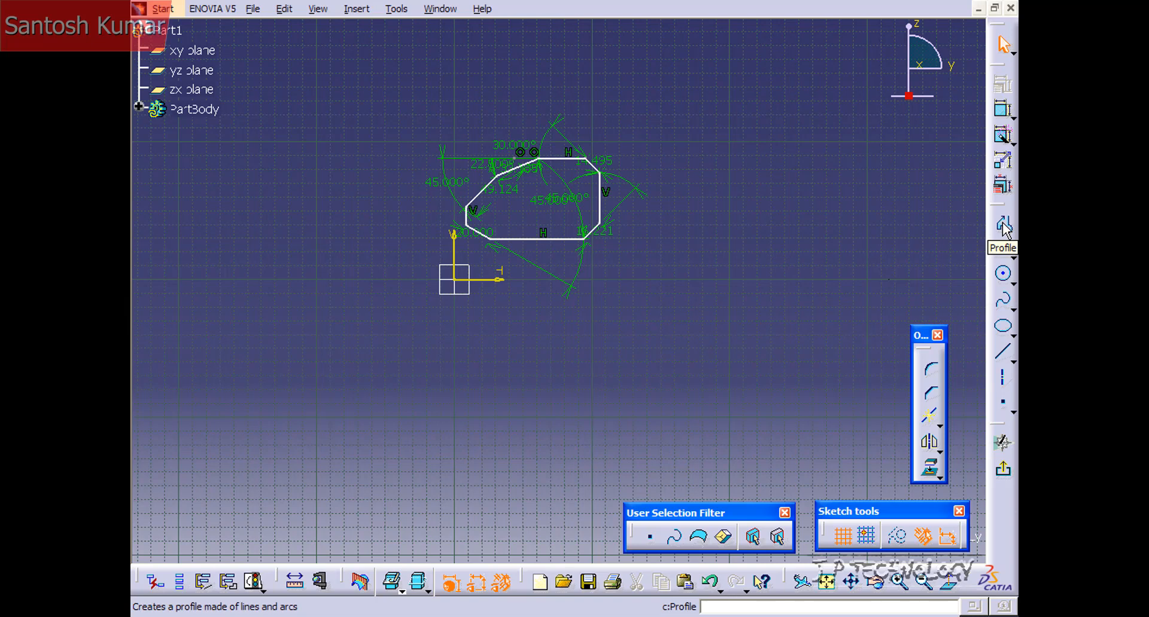
Sketch an open three-line profile below the chamfered rectangle: a rising slanted line, a falling slanted line and a horizontal line back about 149 mm long.
click(1002, 225)
click(372, 464)
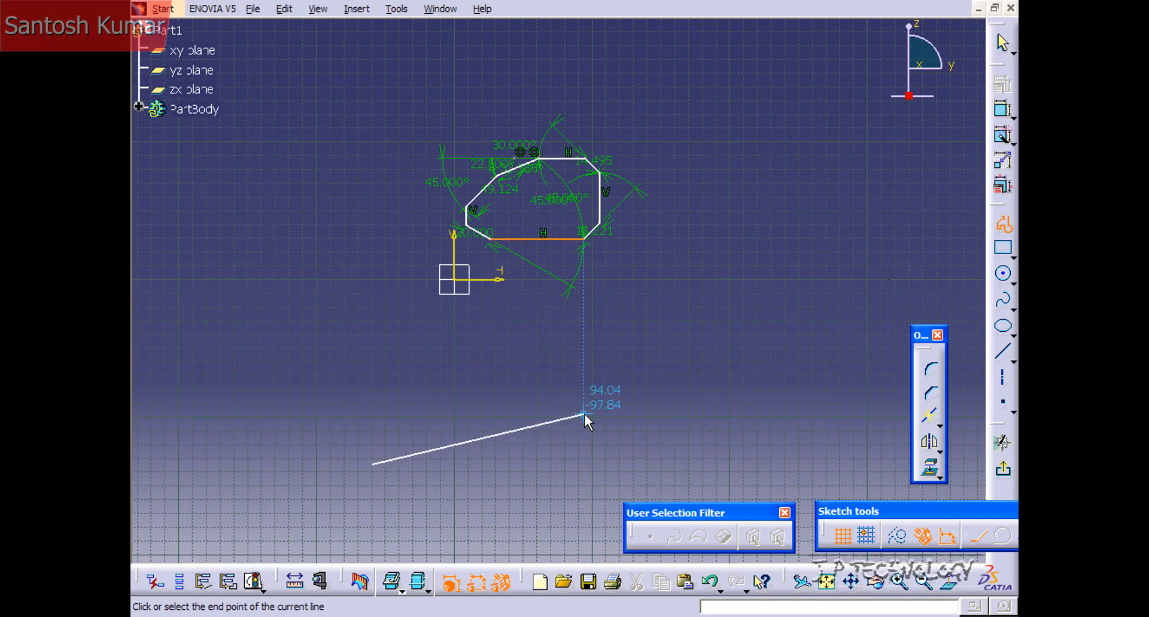
click(663, 370)
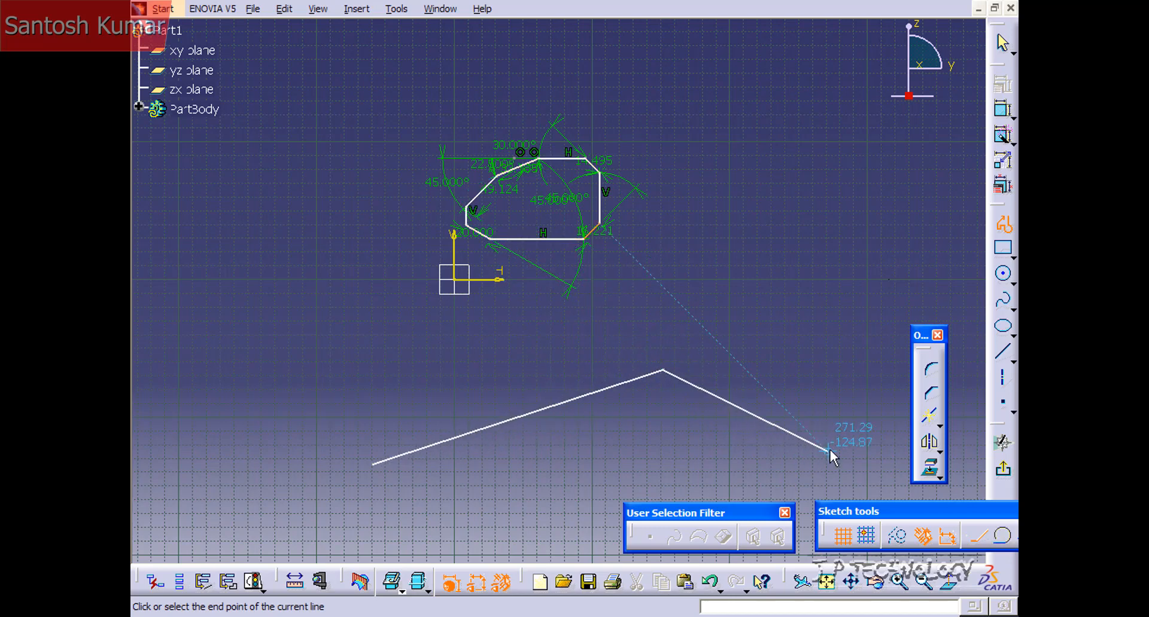
click(831, 405)
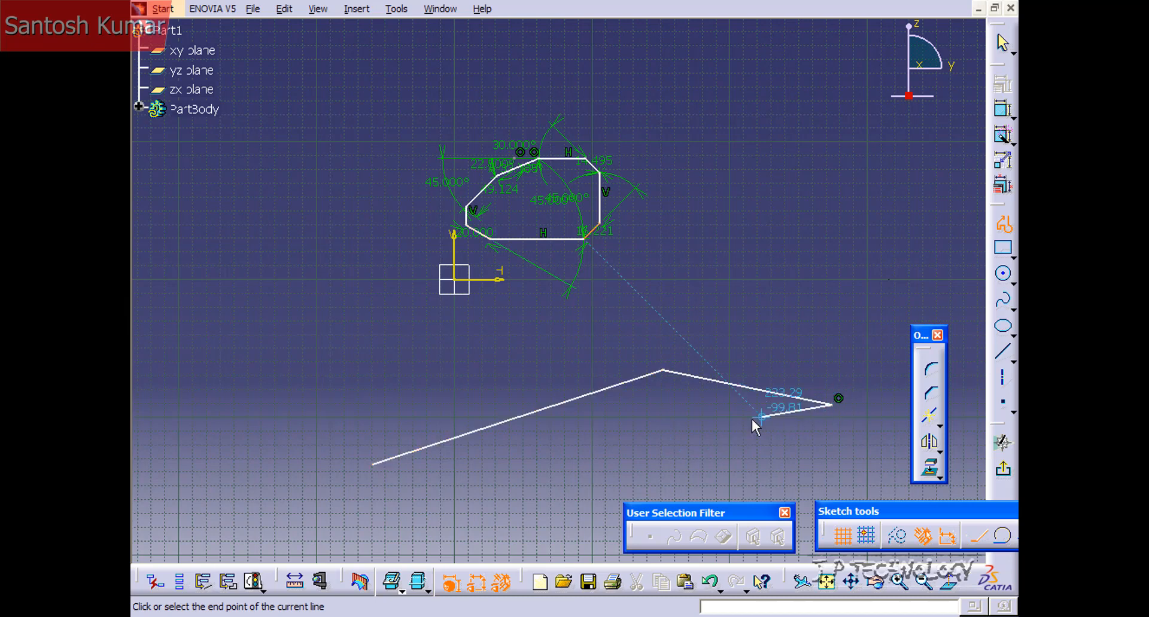
click(627, 405)
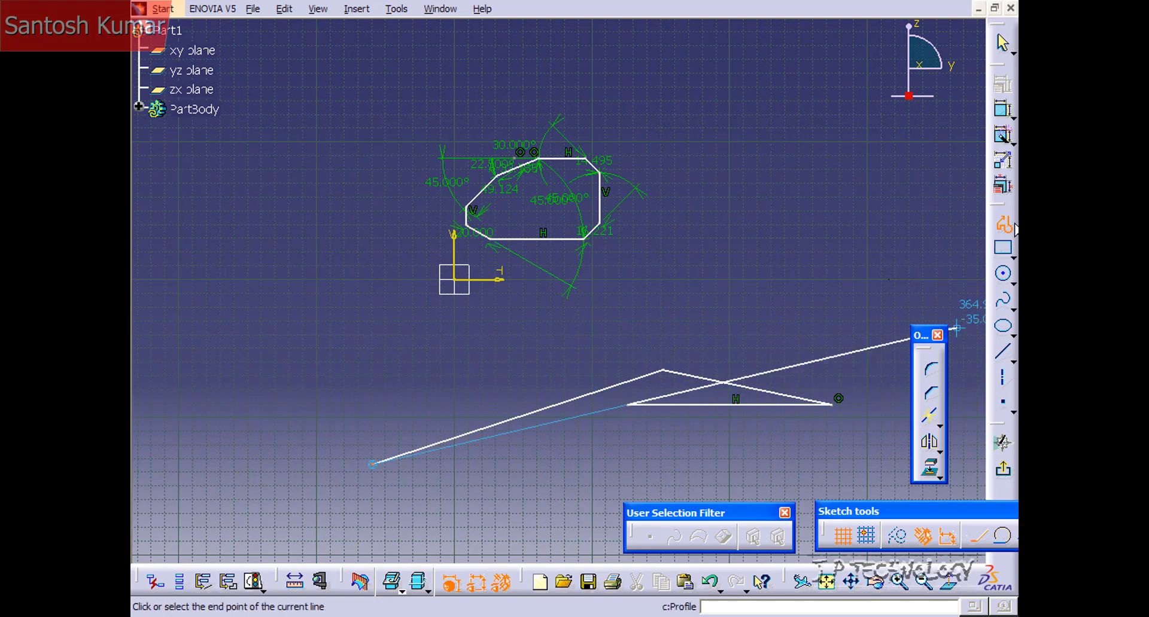
click(1002, 45)
Add an angle constraint between the new profile's horizontal line and the falling slanted line.
middle_drag(689, 382, 688, 321)
middle_drag(687, 321, 459, 39)
click(815, 226)
click(798, 238)
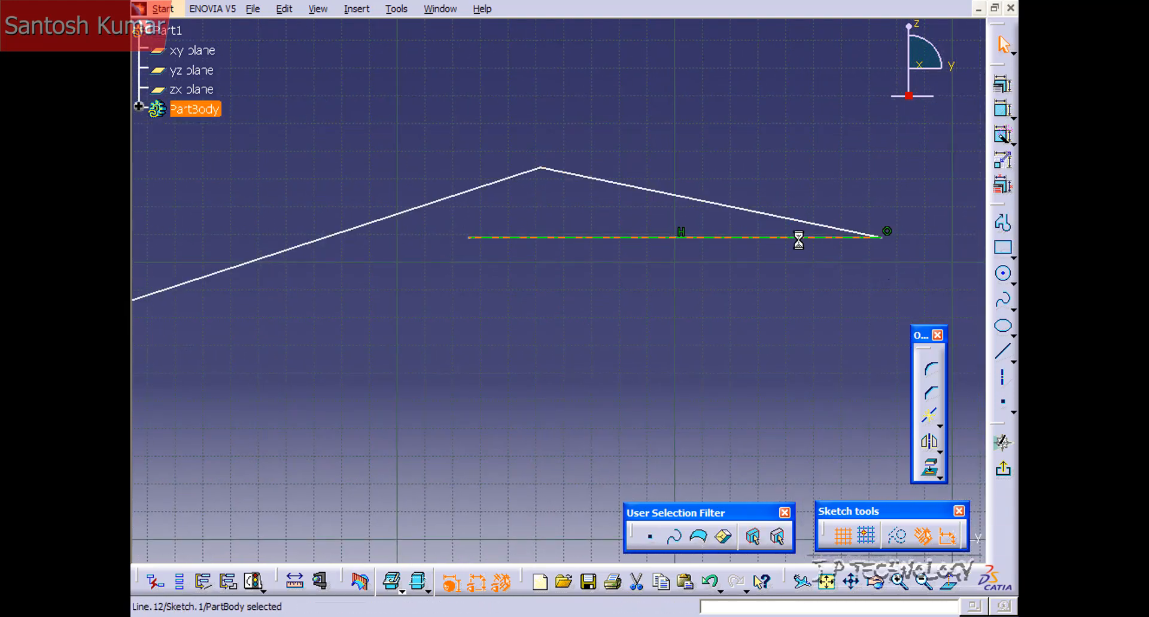
click(1002, 109)
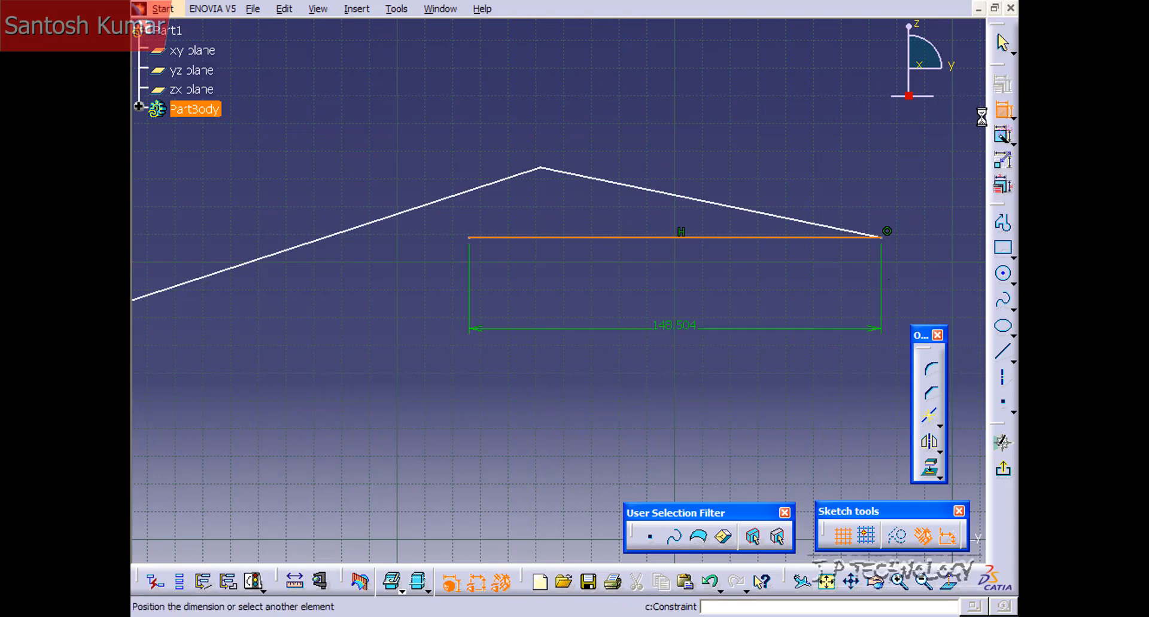
click(802, 225)
click(791, 187)
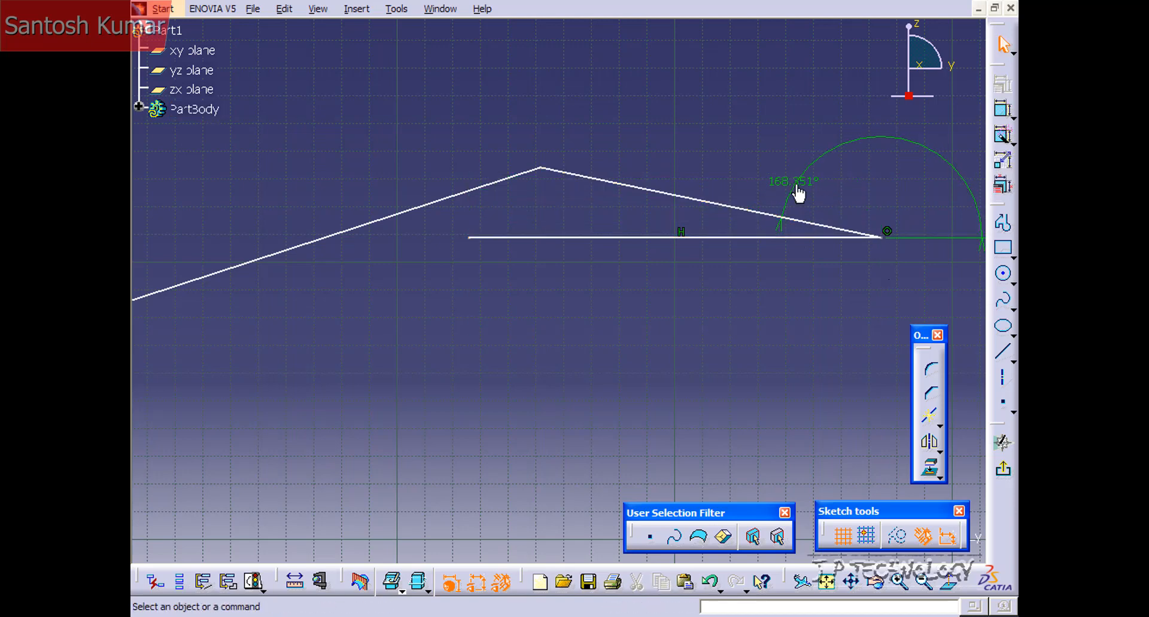
Switch the angle constraint between the horizontal and slanted lines to Sector 3 and set its value to 15°.
double_click(796, 185)
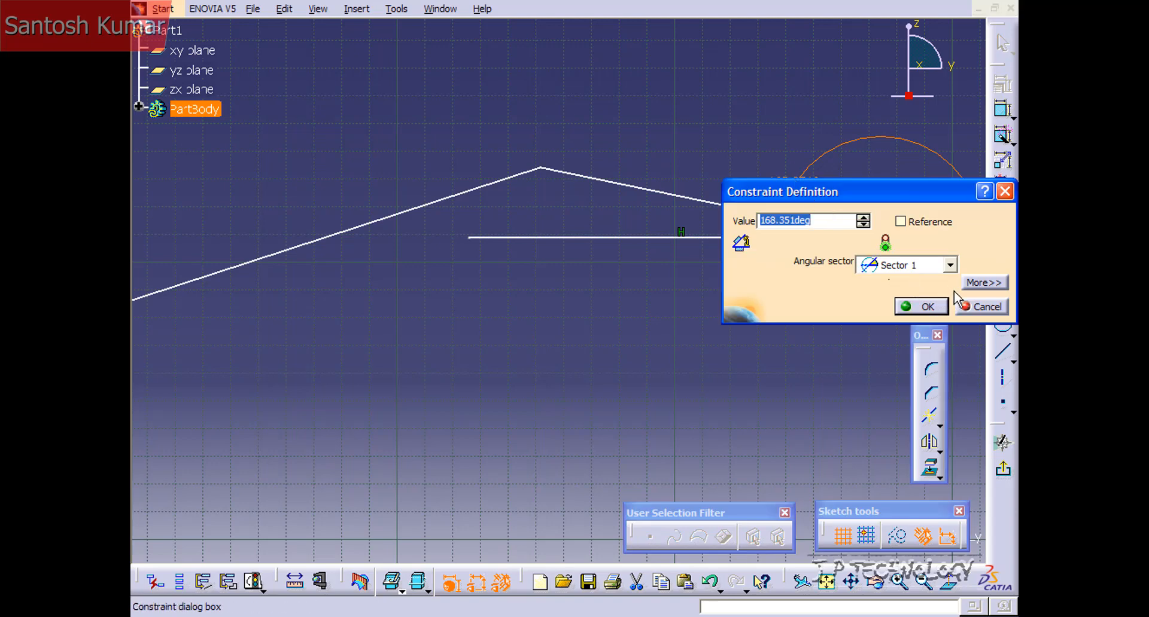
click(949, 265)
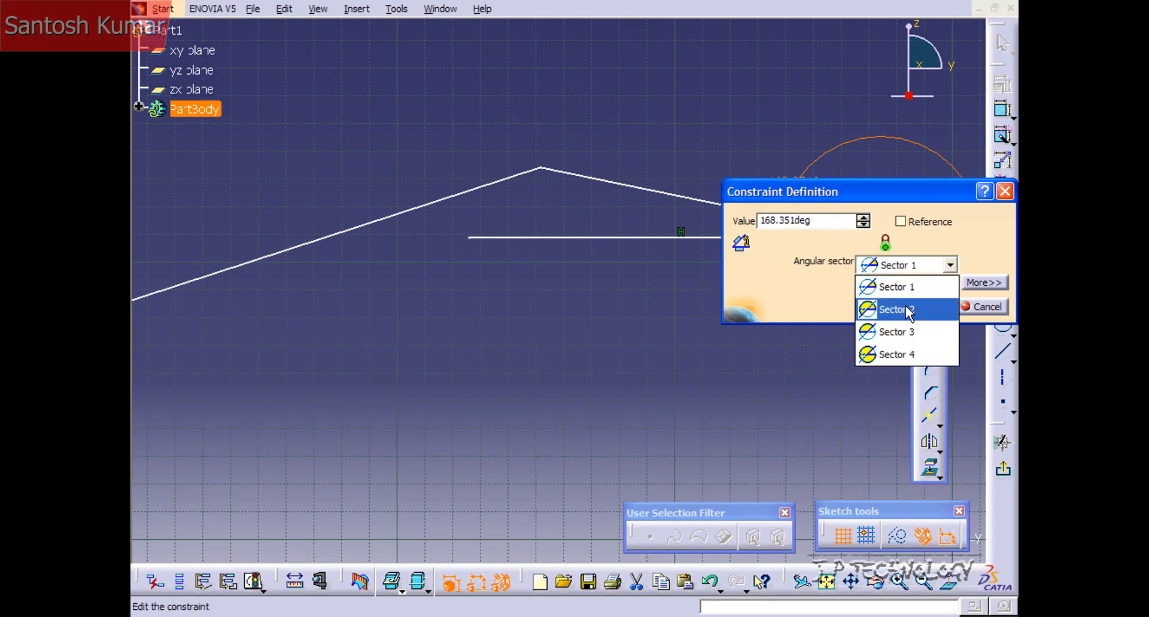
click(892, 305)
drag(862, 192, 649, 244)
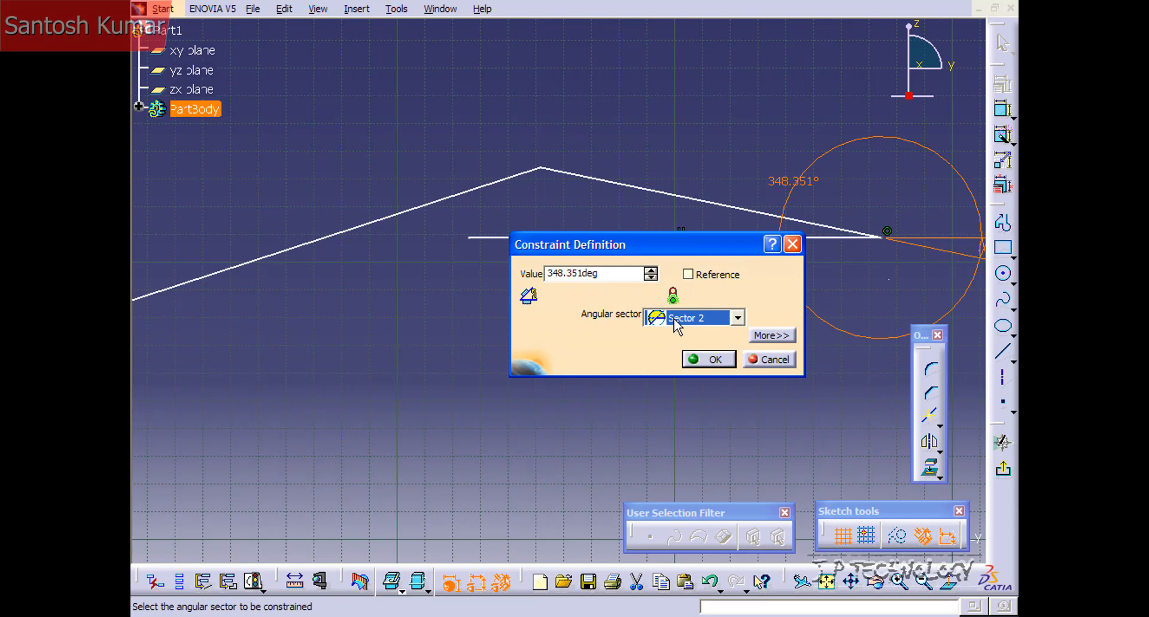
click(737, 317)
click(691, 385)
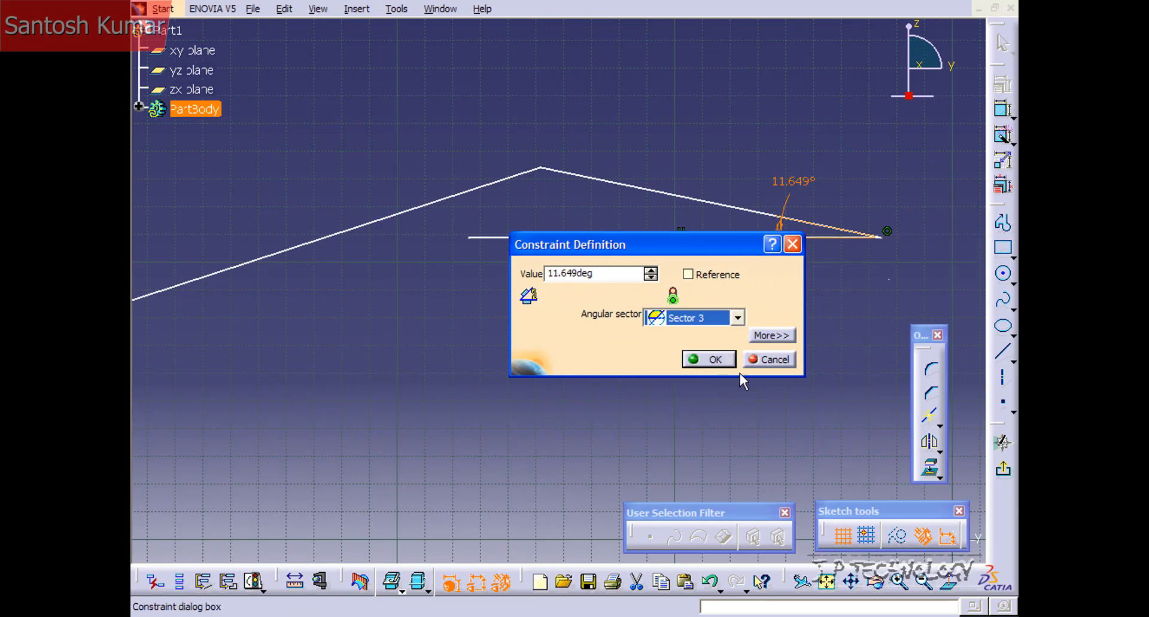
drag(595, 276, 544, 263)
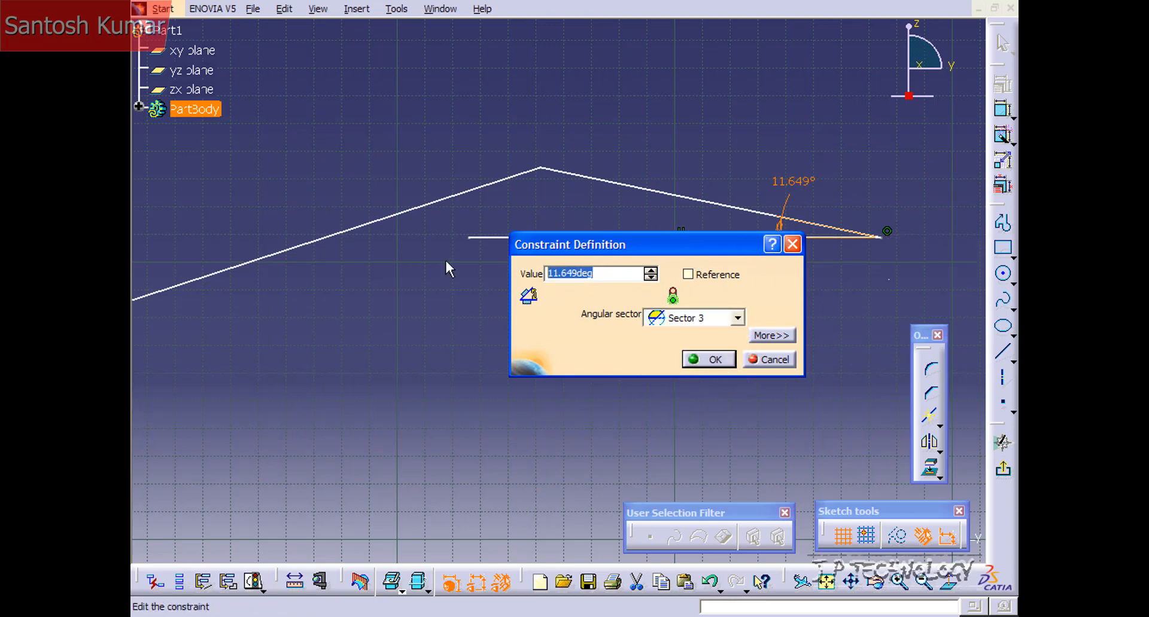
text(15)
key(Return)
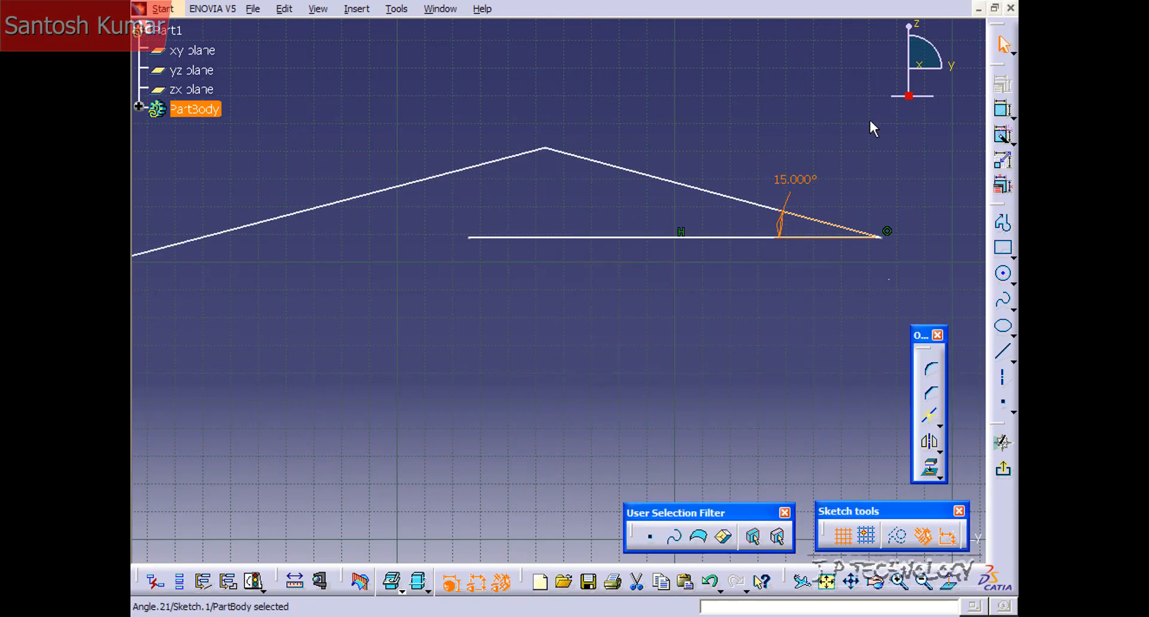
Constrain the angle between the two slanted lines at the profile's apex to 160°.
click(1005, 118)
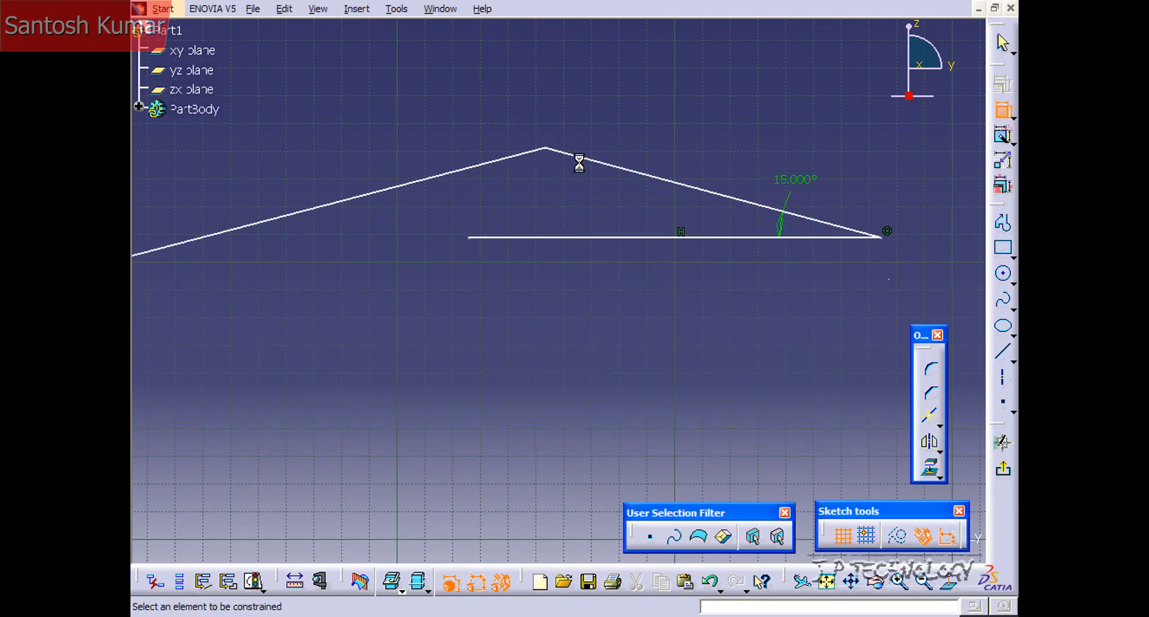
click(578, 160)
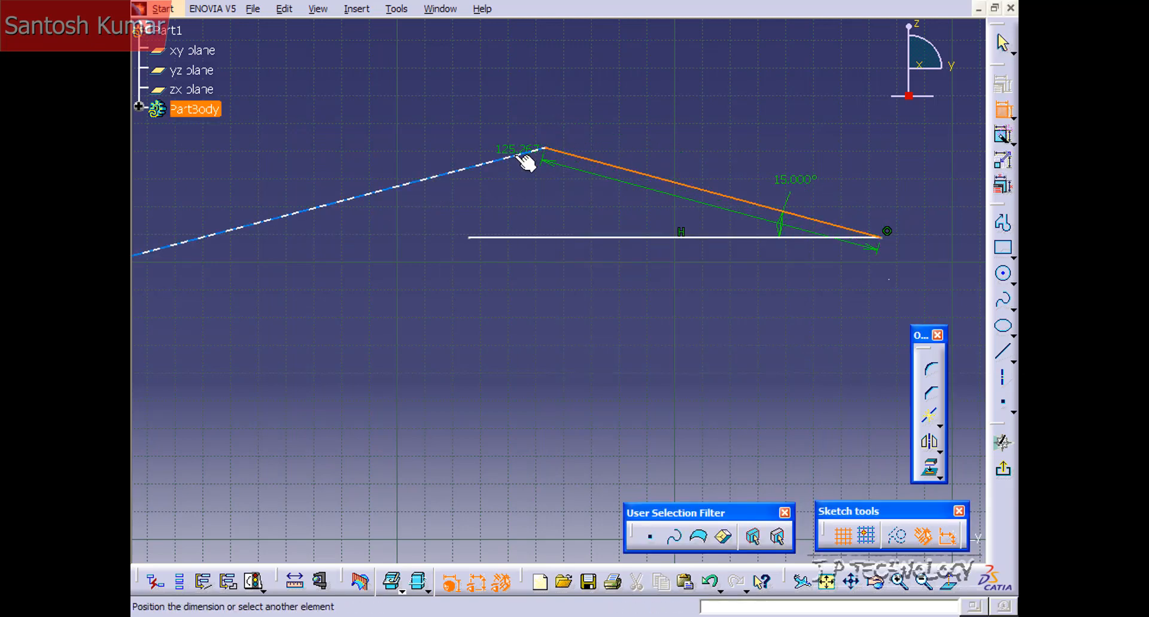
click(526, 154)
click(539, 183)
double_click(539, 183)
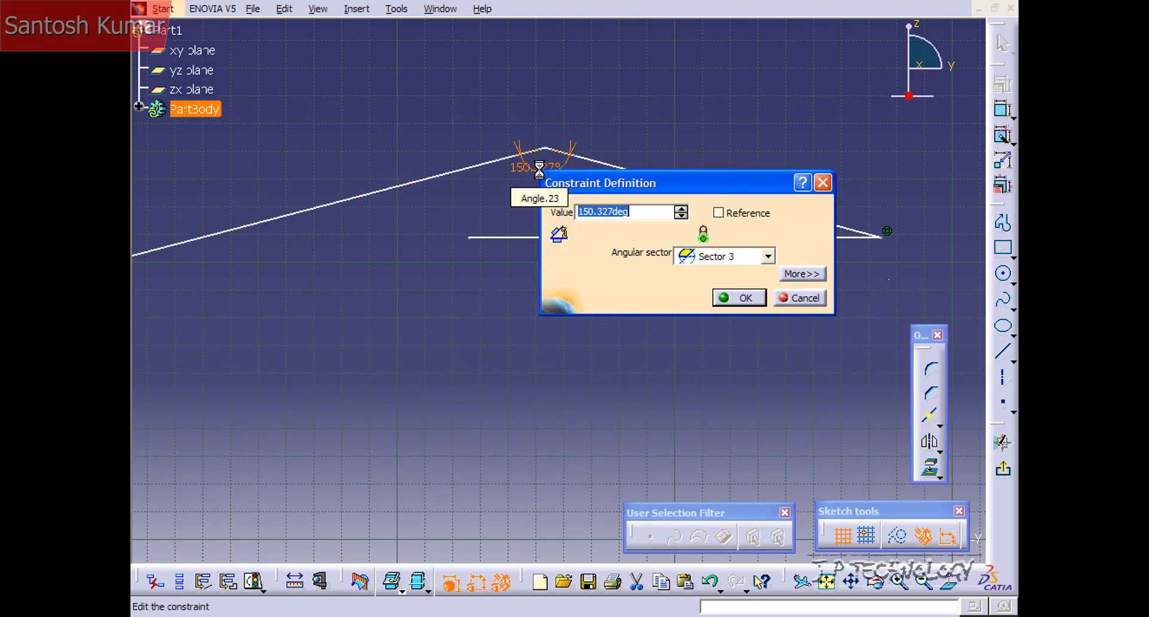
text(160)
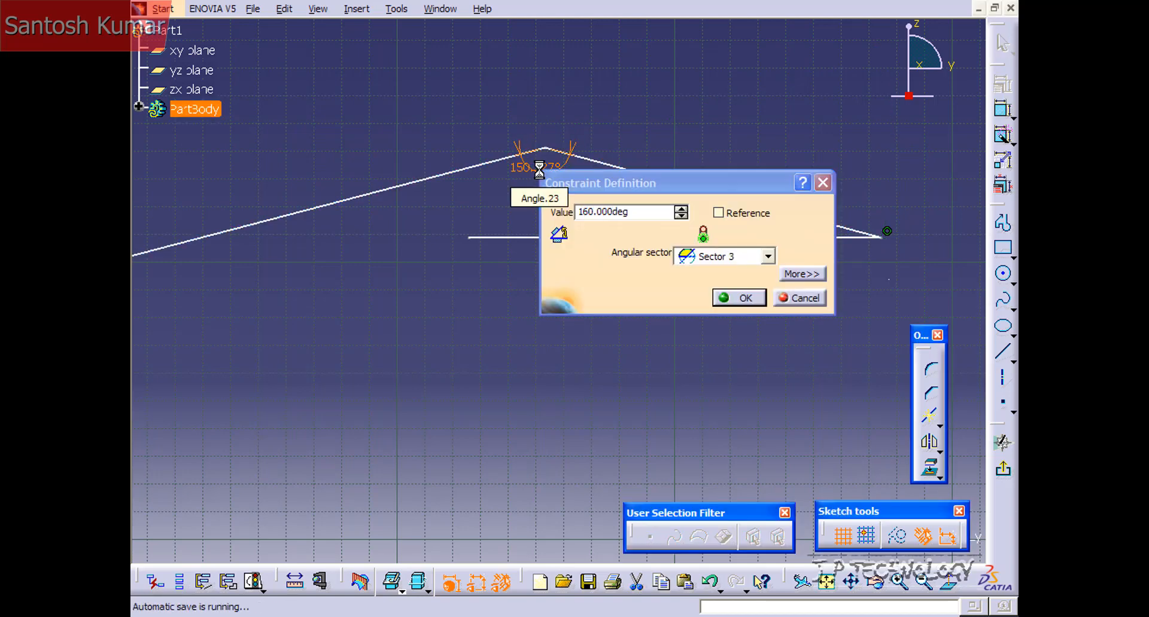
key(Return)
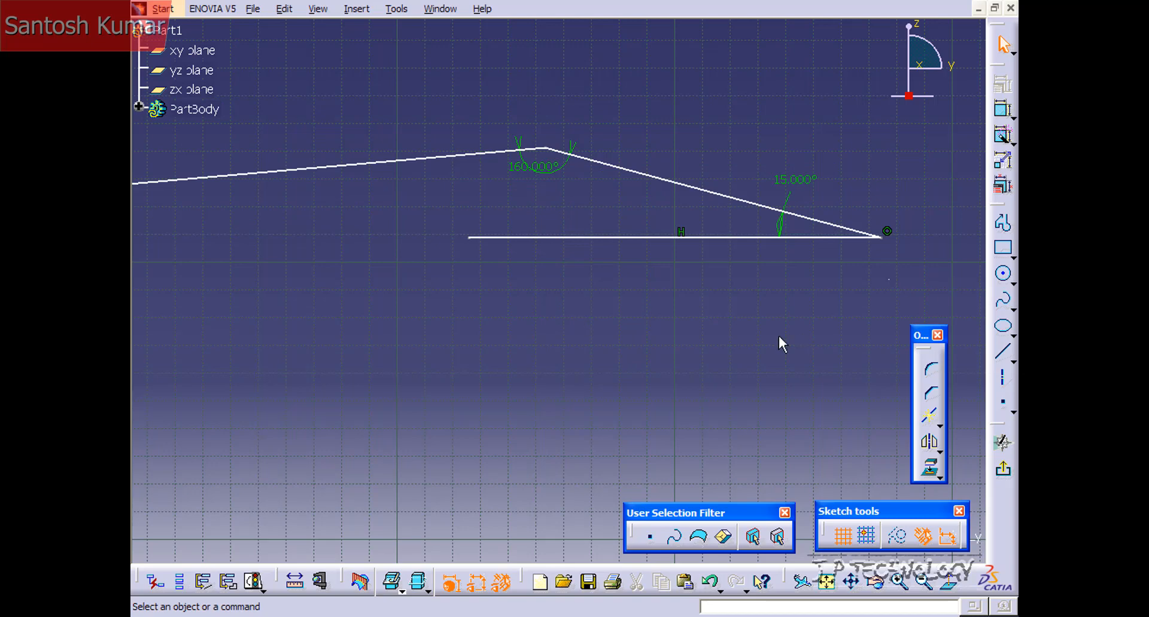
Chamfer the sharp corner between the horizontal line and the falling slanted line, about 8 mm long.
click(931, 393)
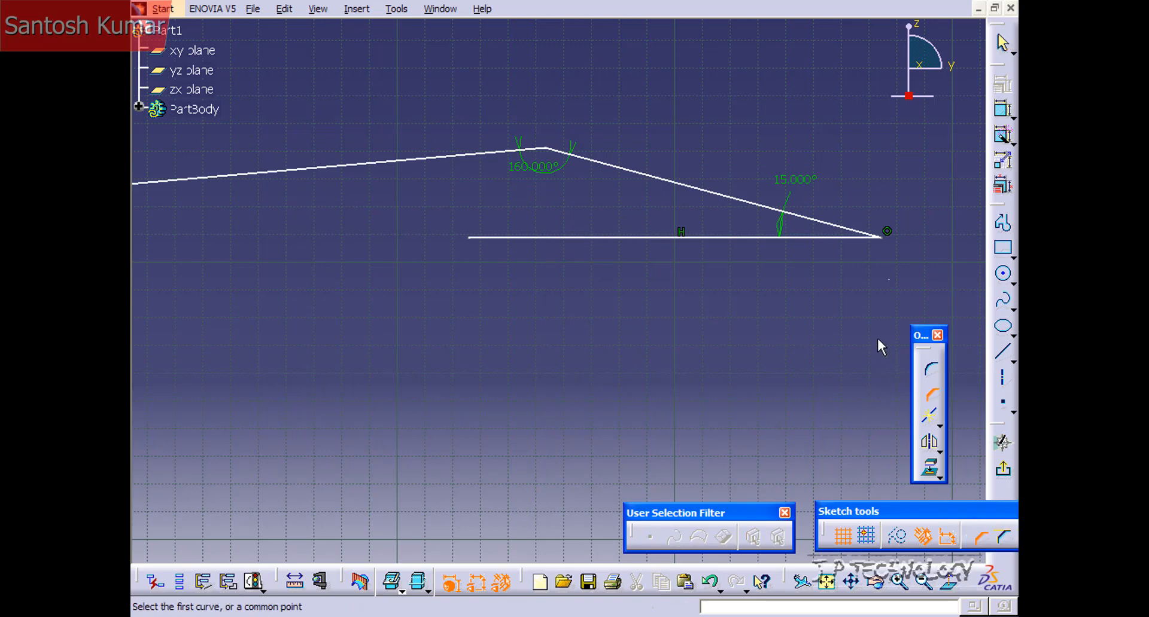
click(753, 238)
click(770, 210)
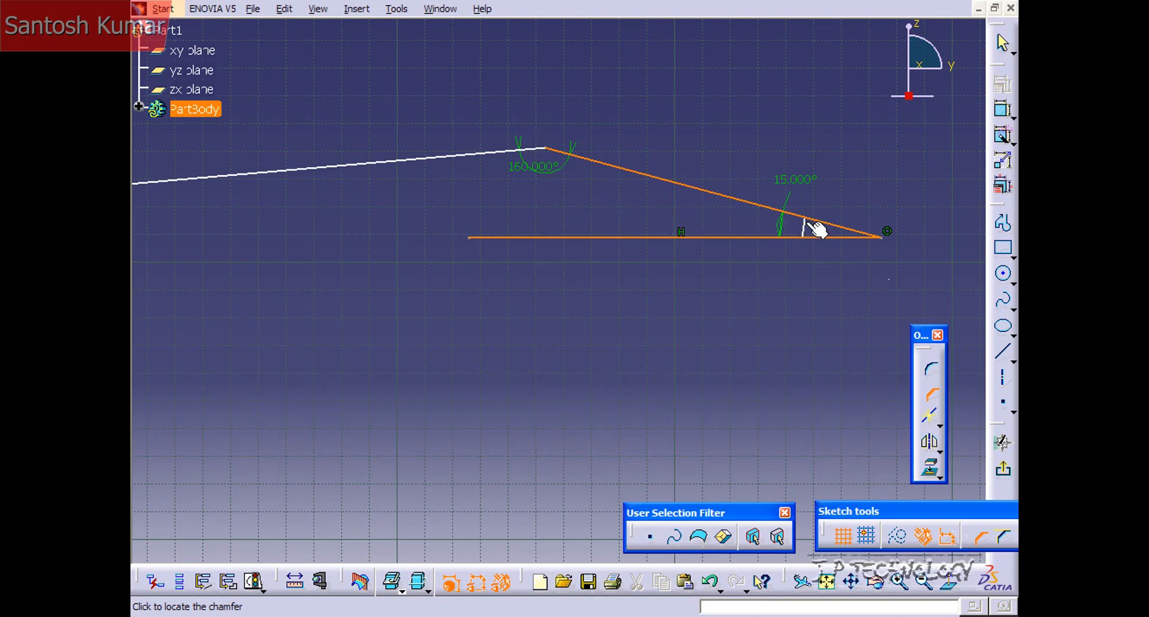
click(795, 228)
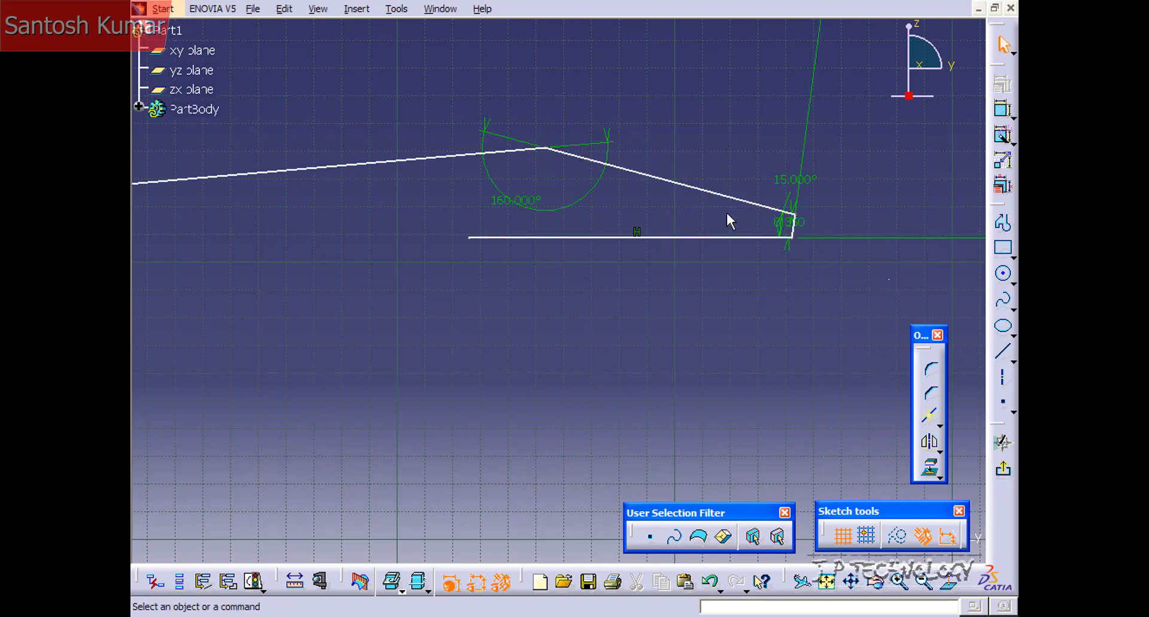
Set the angle of the chamfer at the profile's sharp corner to 45°.
mouse_move(785, 283)
middle_down()
mouse_move(770, 304)
mouse_move(692, 327)
mouse_move(679, 264)
mouse_move(640, 285)
middle_up()
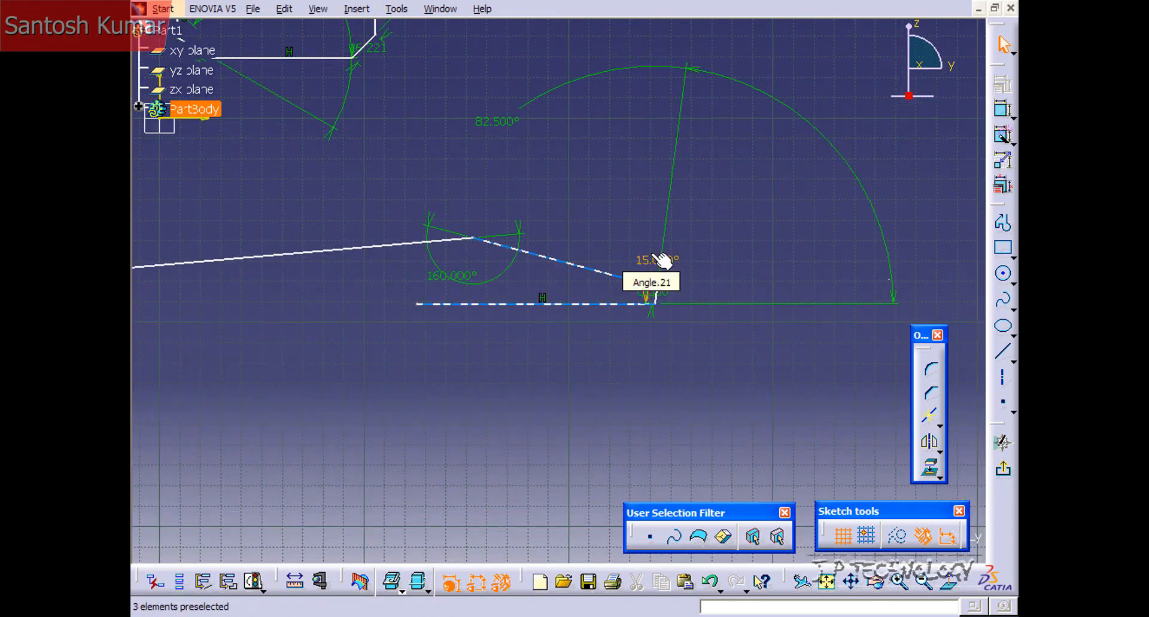
double_click(492, 123)
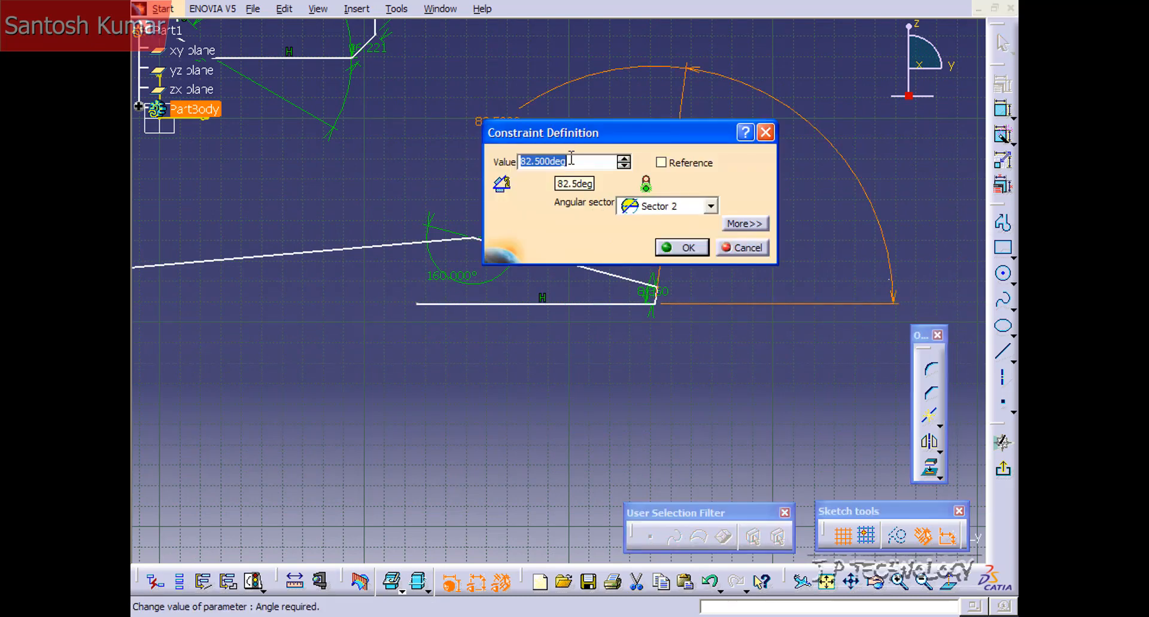
text(45)
key(Return)
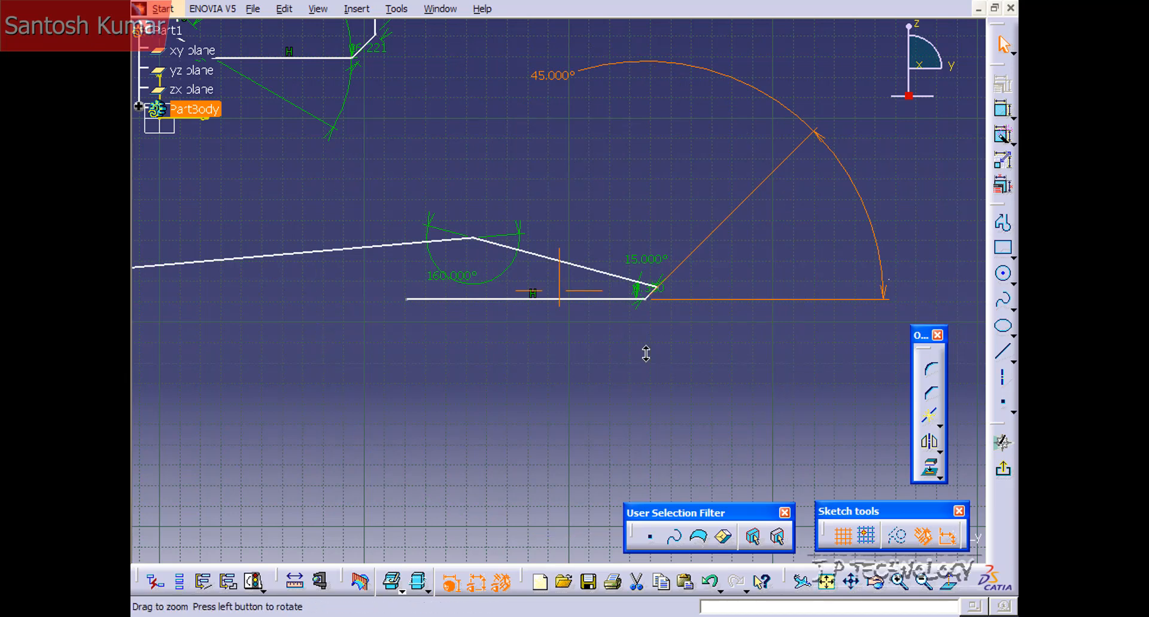
Chamfer the apex between the two slanted lines with a chamfer about 40 mm long.
mouse_move(646, 354)
middle_down()
mouse_move(629, 171)
mouse_move(635, 263)
middle_up()
mouse_move(636, 263)
middle_down()
mouse_move(810, 303)
mouse_move(818, 332)
middle_up()
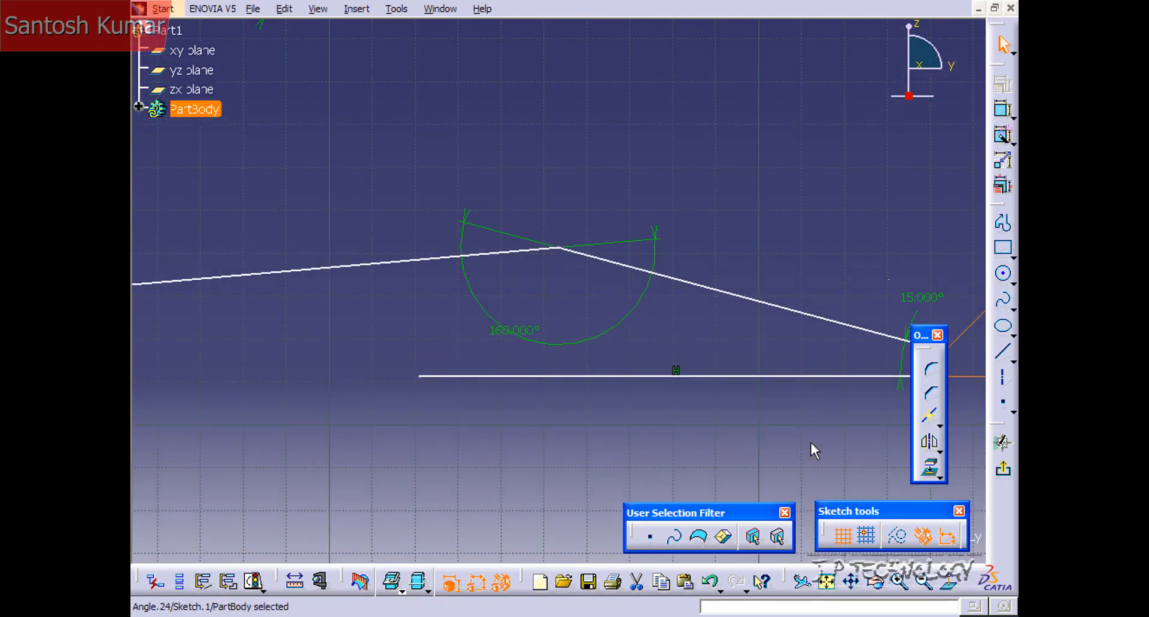
click(930, 393)
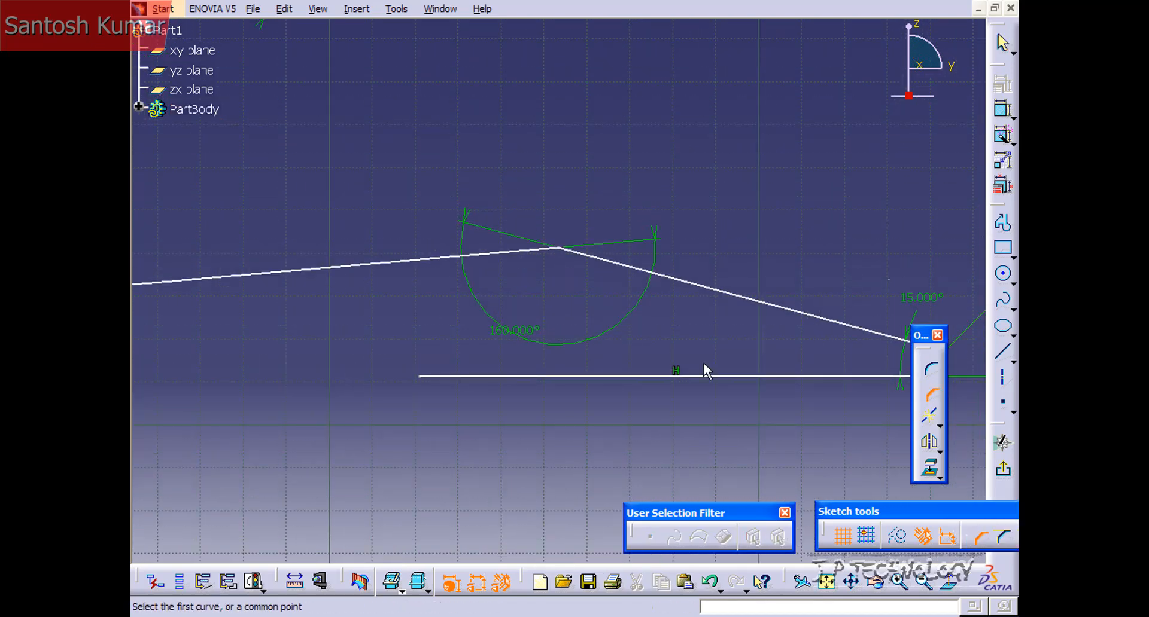
click(594, 259)
click(533, 251)
click(578, 309)
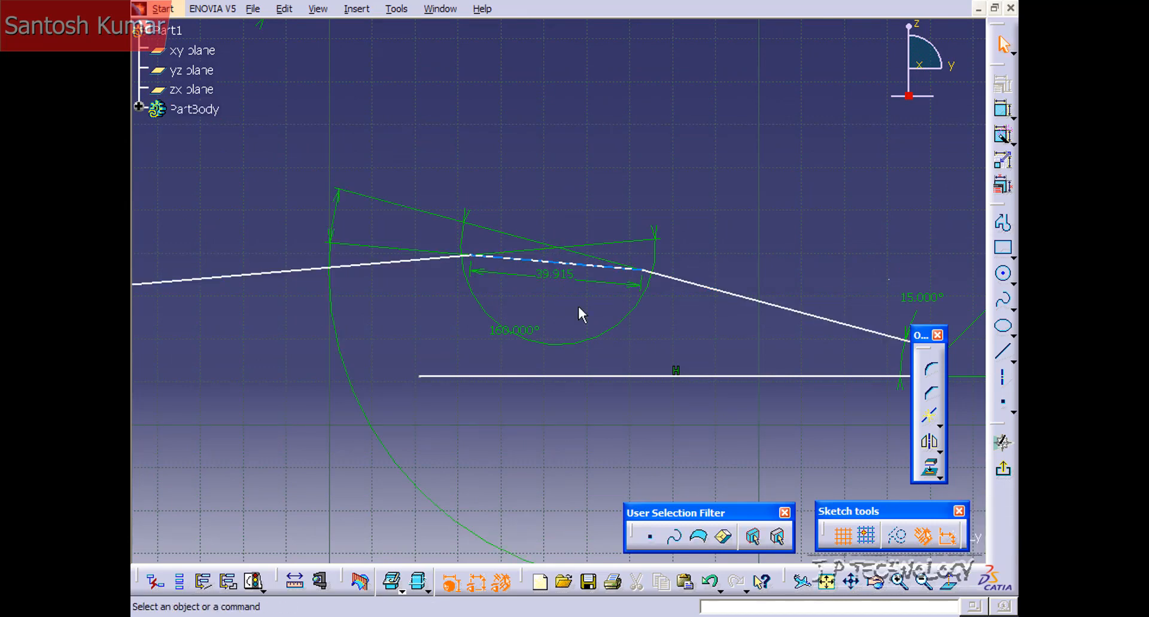
Set the angle between the apex chamfer and the falling slanted line to 45°.
middle_drag(389, 227, 417, 346)
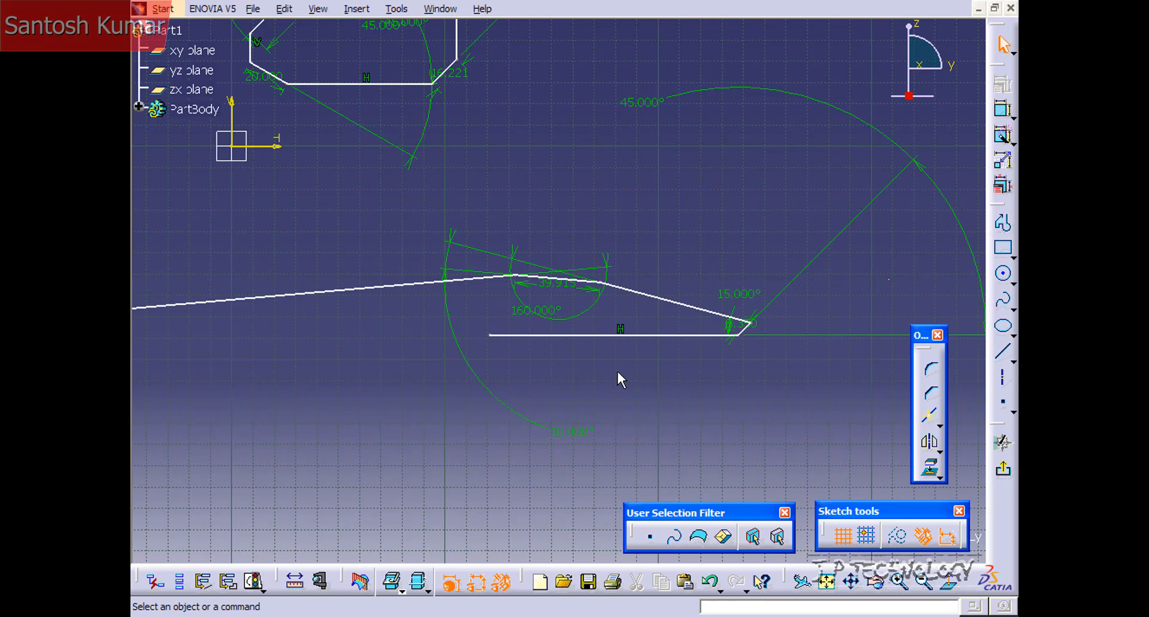
double_click(575, 435)
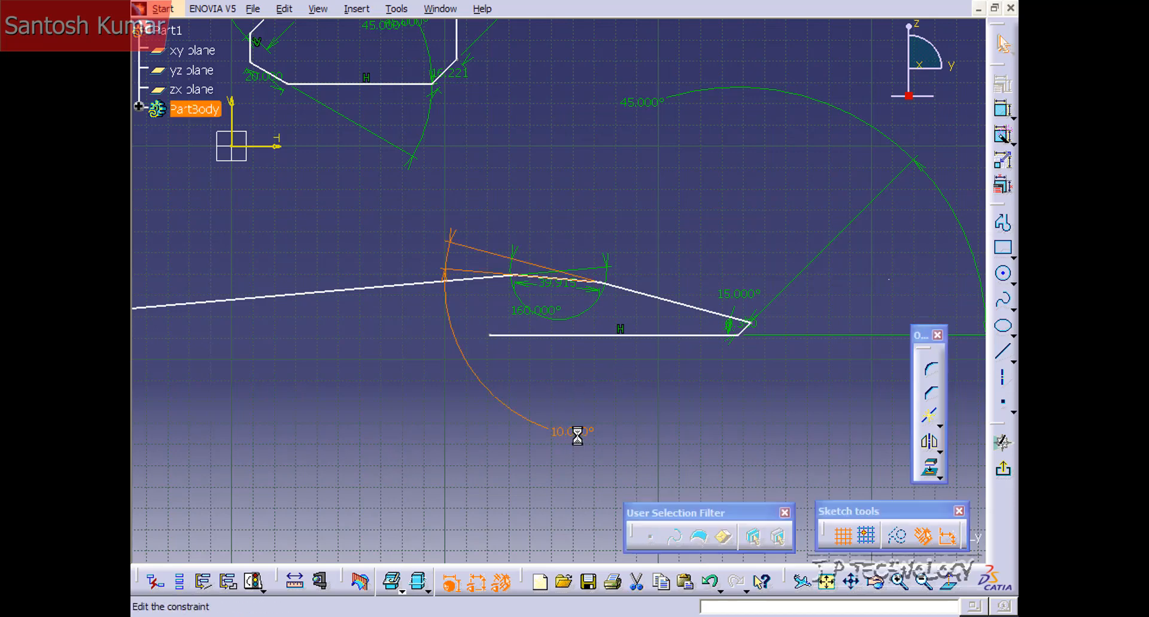
text(45)
key(Return)
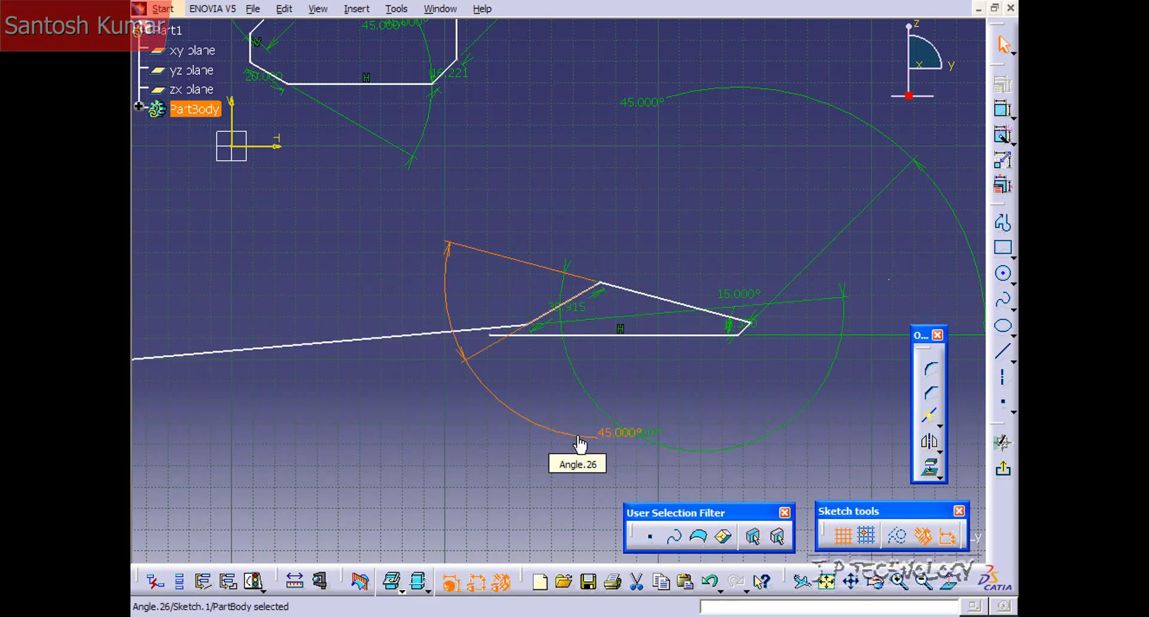